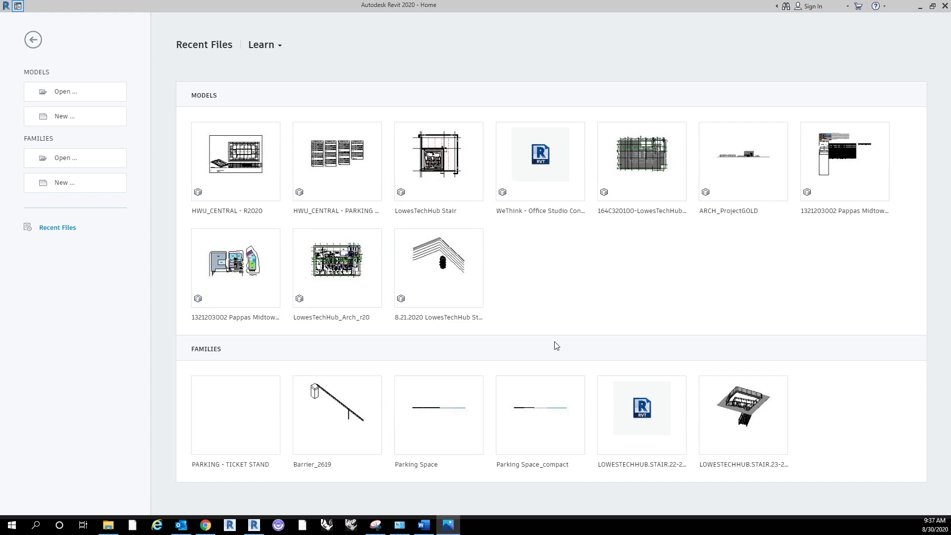
Step: Switch to Chrome to check the course's Files page for the Revit template, and return to Revit
{"action": "left_click", "coordinate": [208, 531]}
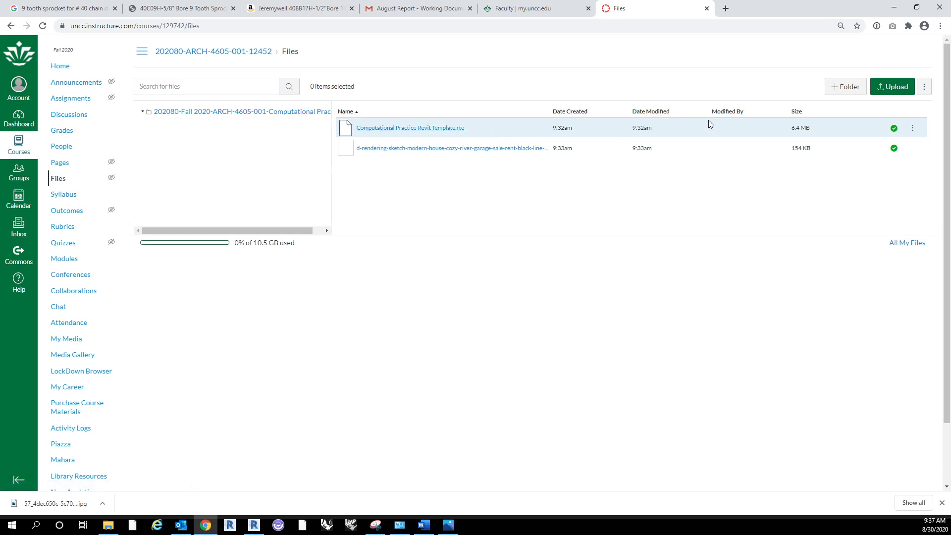
{"action": "left_click", "coordinate": [894, 7]}
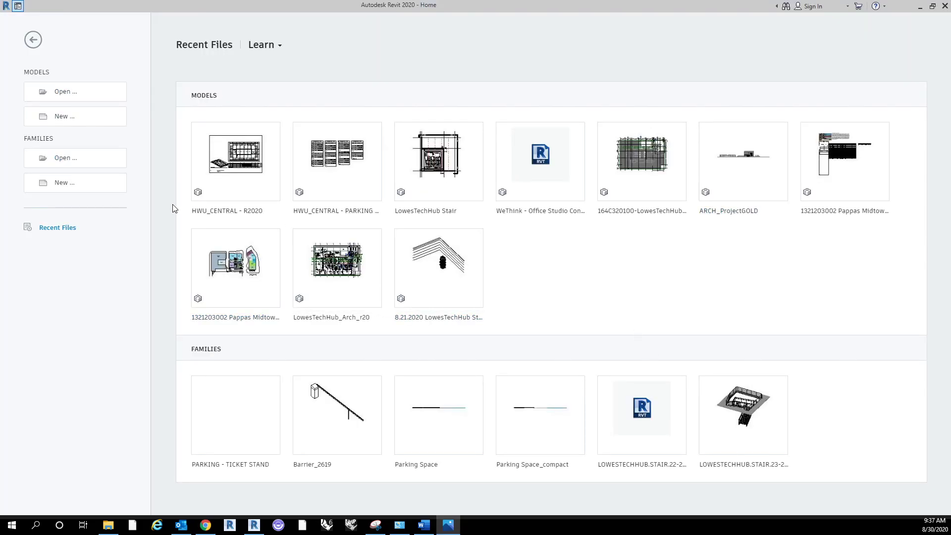
Step: Start a new project and browse for its template file in the _University folder under Documents
{"action": "left_click", "coordinate": [90, 120]}
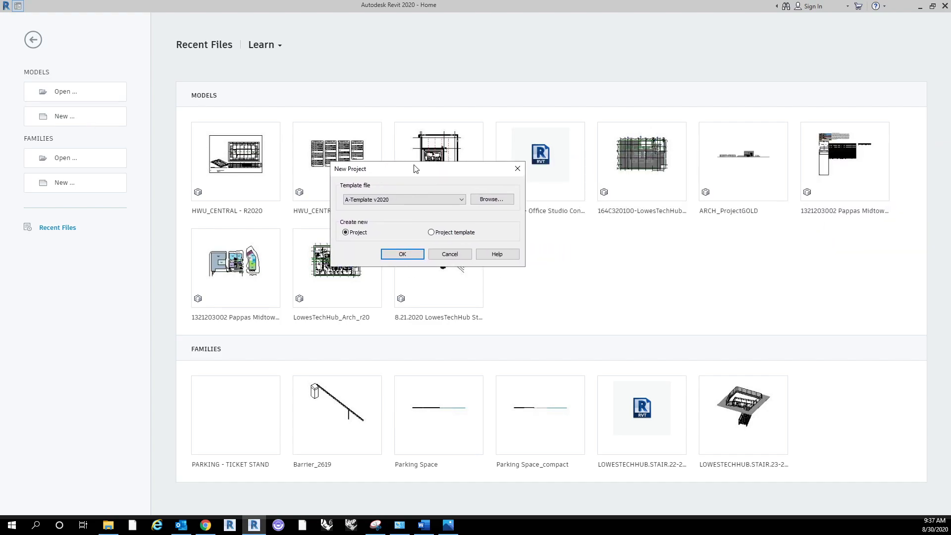
{"action": "left_click", "coordinate": [437, 201]}
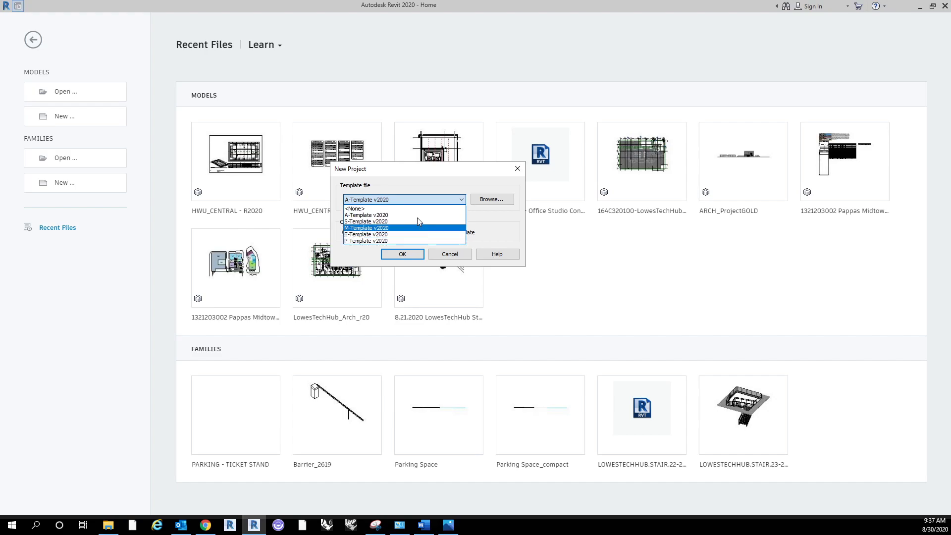
{"action": "left_click", "coordinate": [456, 215]}
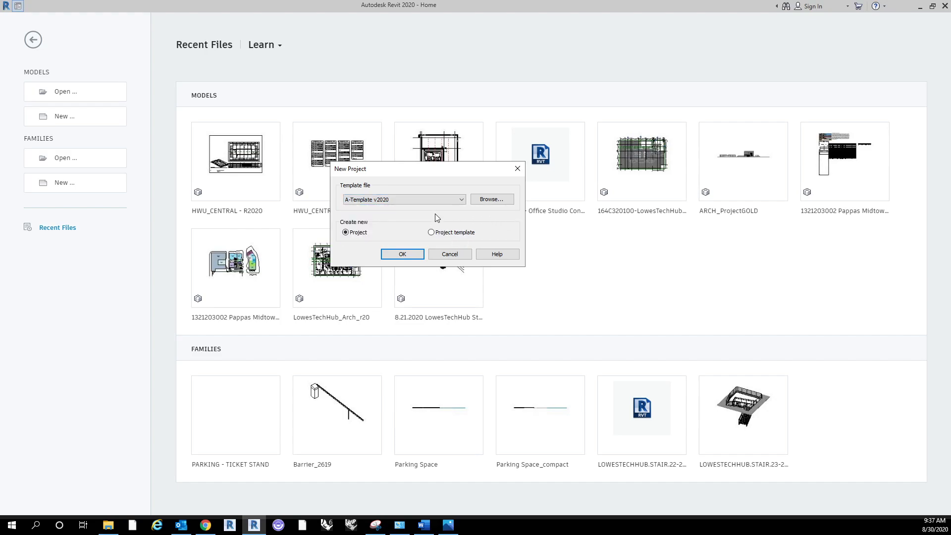
{"action": "left_click", "coordinate": [492, 205]}
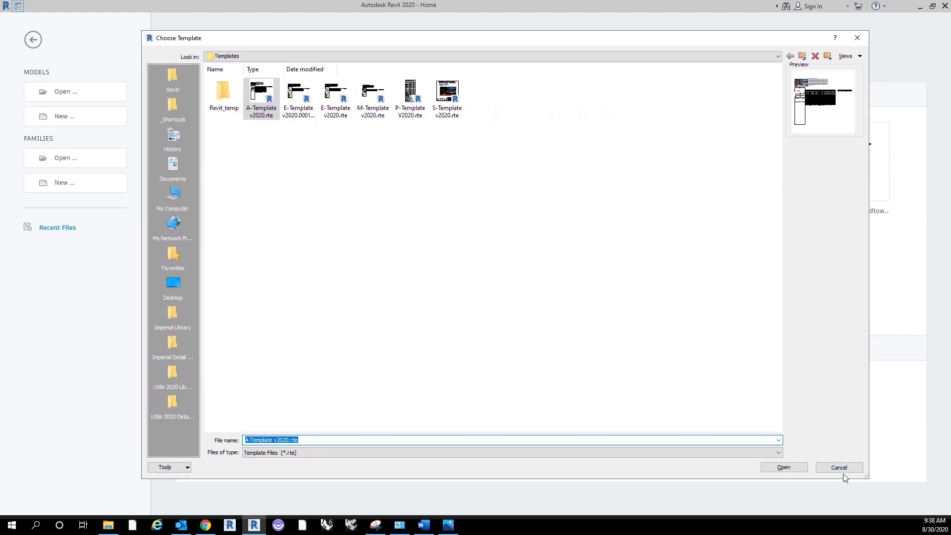
{"action": "left_click_drag", "start_coordinate": [865, 477], "coordinate": [677, 280]}
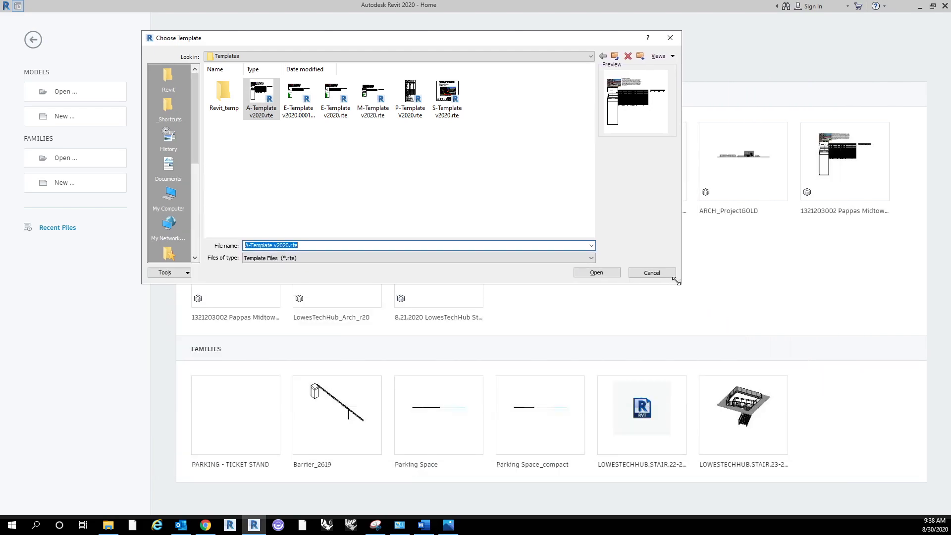
{"action": "left_click", "coordinate": [171, 169]}
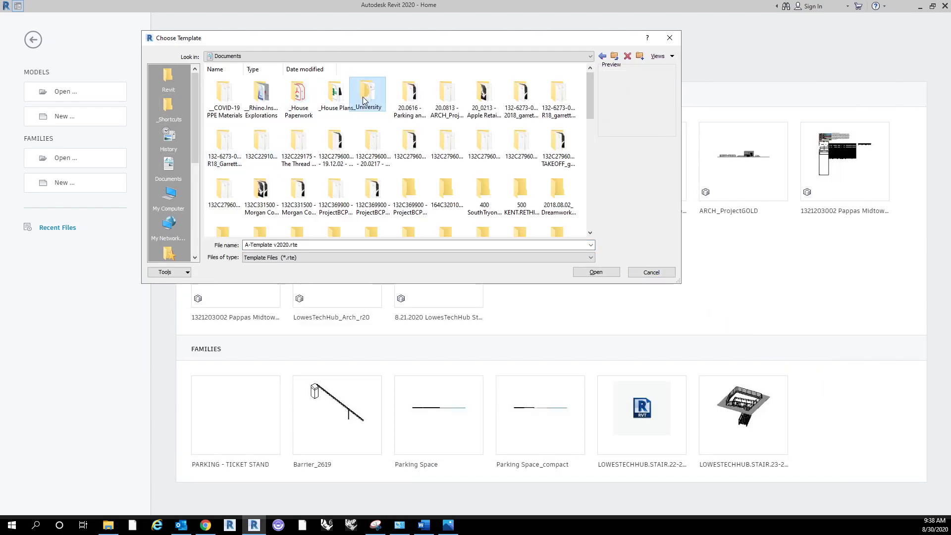
{"action": "double_click", "coordinate": [367, 98]}
Step: Show the contents of the _University folder in Details view
{"action": "right_click", "coordinate": [415, 148]}
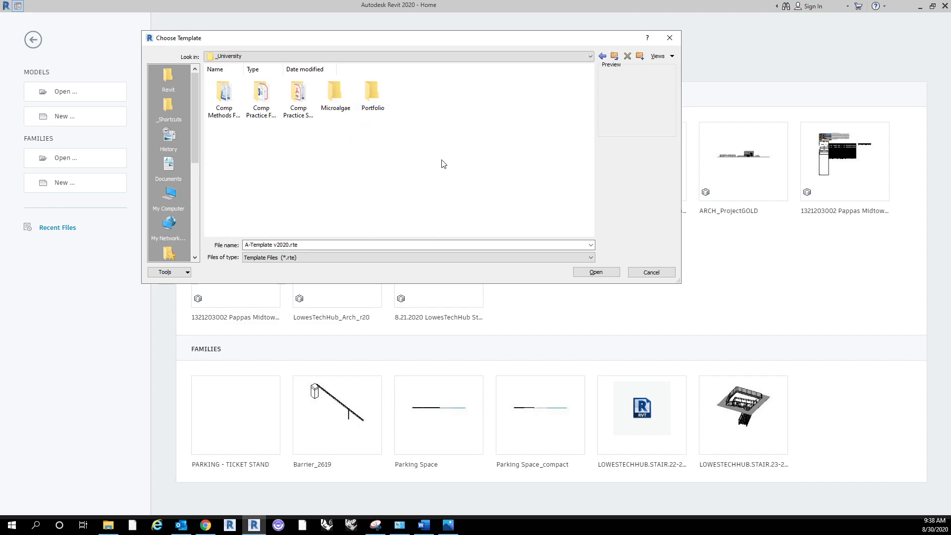
{"action": "mouse_move", "coordinate": [508, 158]}
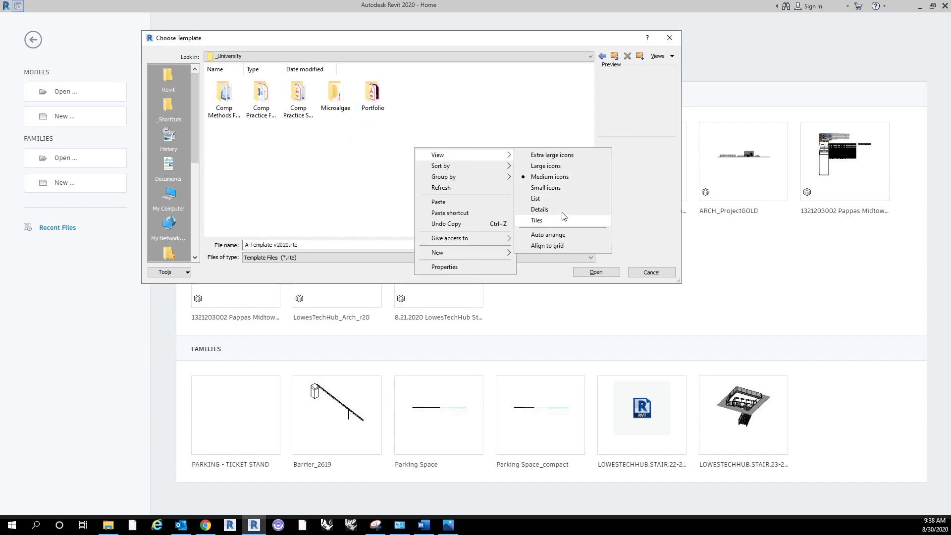
{"action": "left_click", "coordinate": [543, 209]}
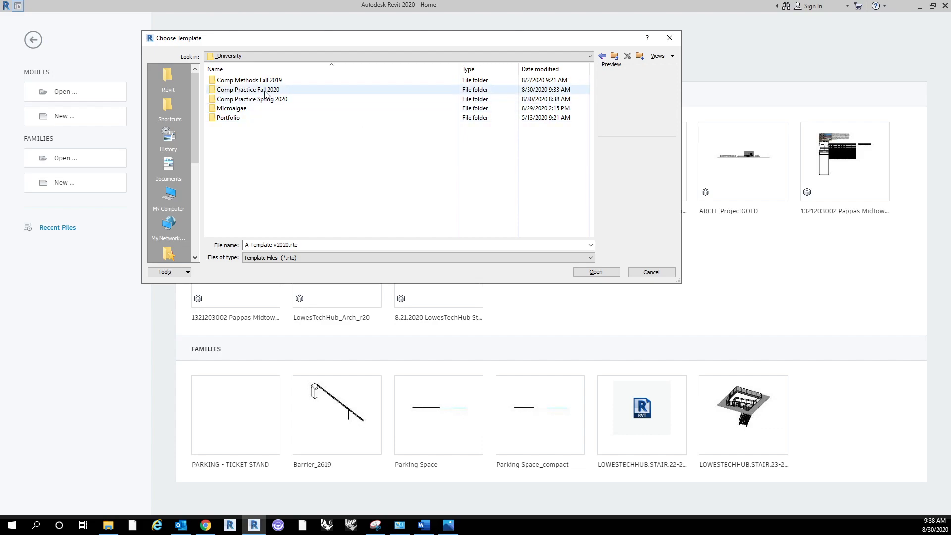
Step: Create the project from Computational Practice Revit Template.rte in the Comp Practice Fall 2020 folder
{"action": "left_click", "coordinate": [281, 92]}
{"action": "double_click", "coordinate": [280, 89]}
{"action": "left_click", "coordinate": [300, 82]}
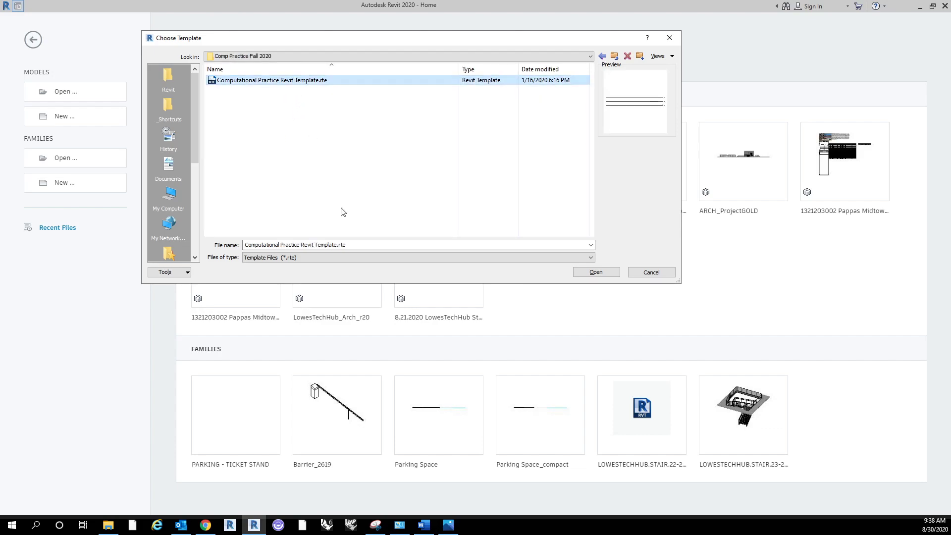
{"action": "left_click", "coordinate": [608, 273]}
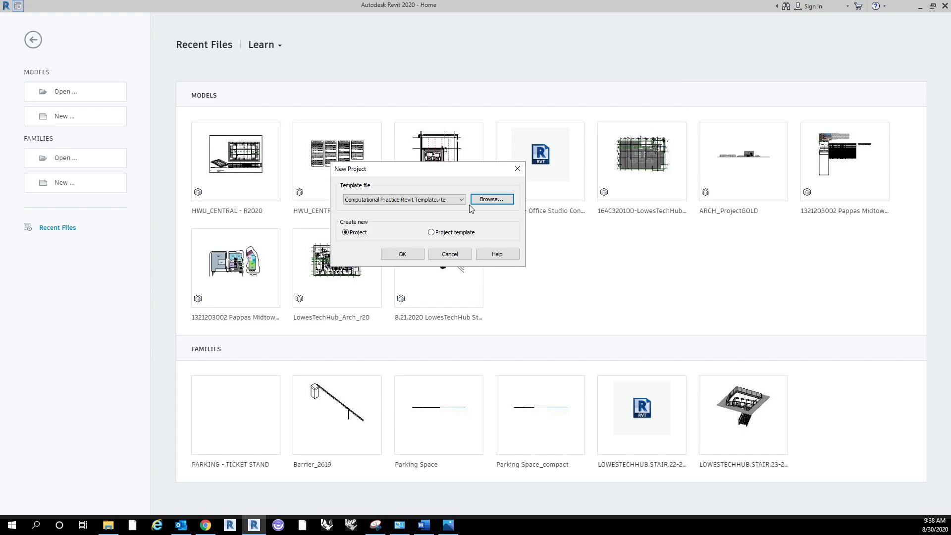
{"action": "left_click", "coordinate": [409, 256]}
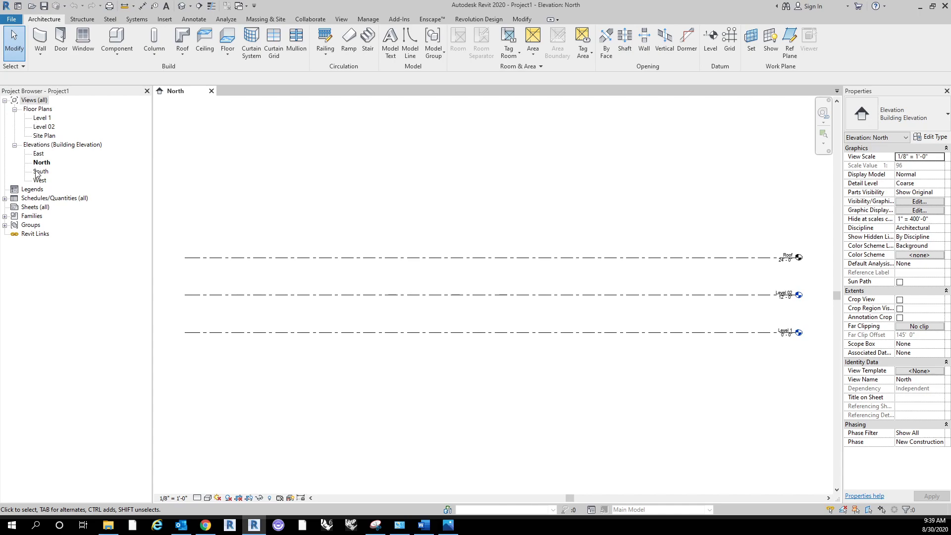
Step: Examine the project's schedules, sheets and family categories in the Project Browser, and collapse the expanded lists again
{"action": "left_click", "coordinate": [45, 195]}
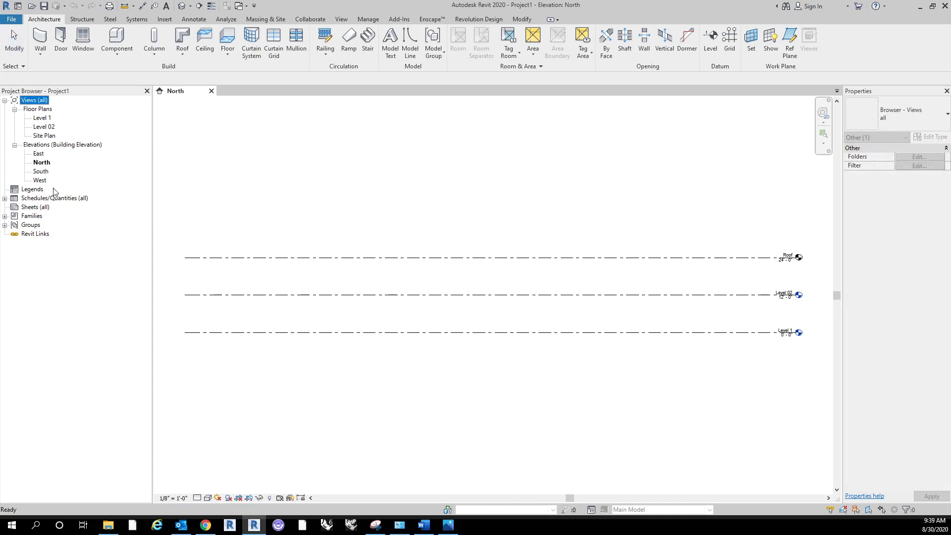
{"action": "left_click", "coordinate": [4, 198]}
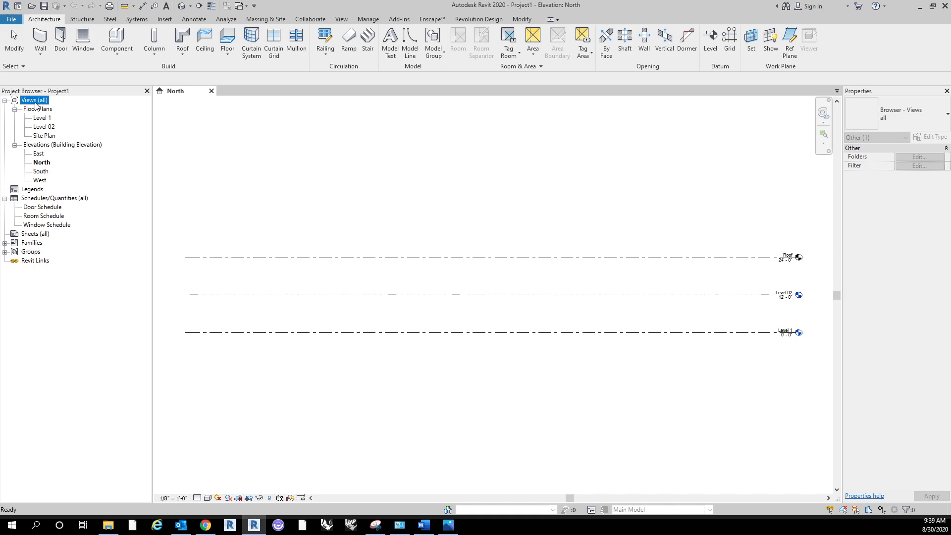
{"action": "left_click", "coordinate": [41, 235]}
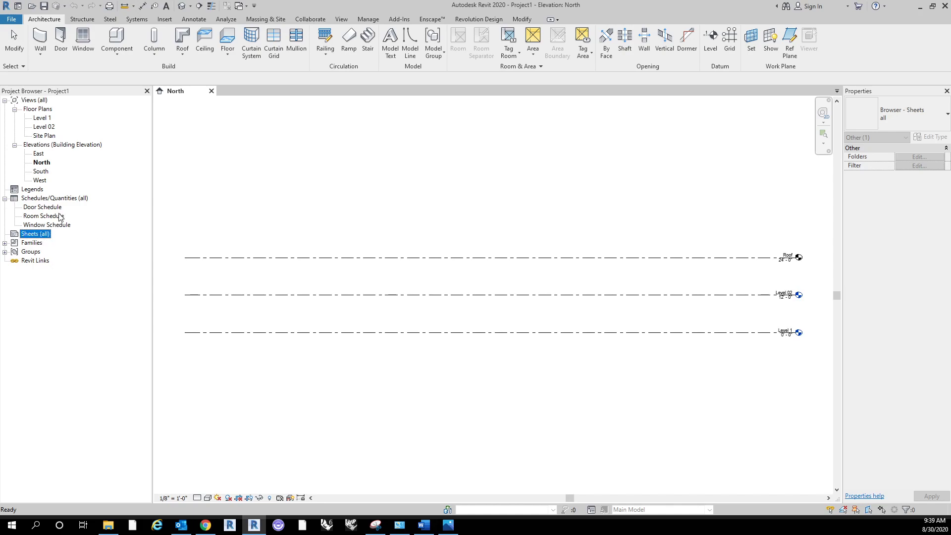
{"action": "left_click", "coordinate": [5, 198]}
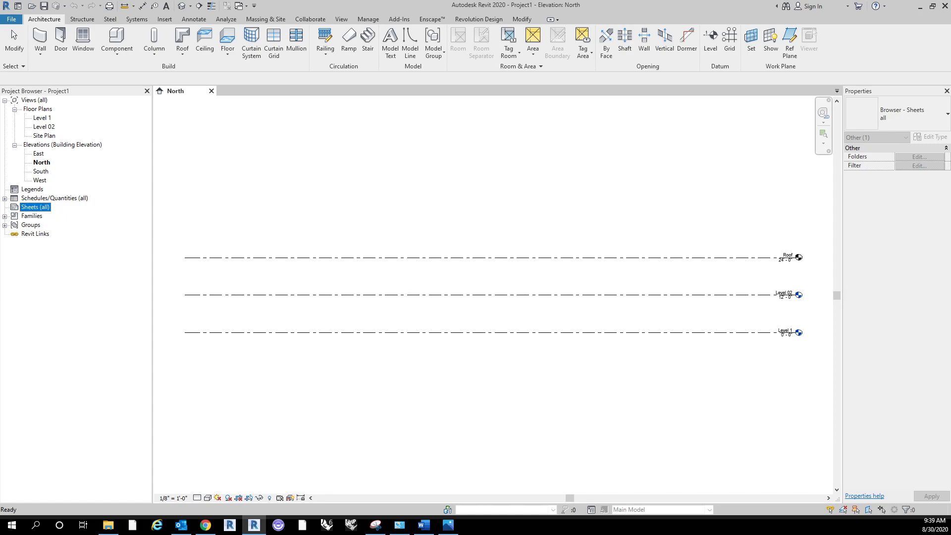
{"action": "left_click", "coordinate": [4, 216]}
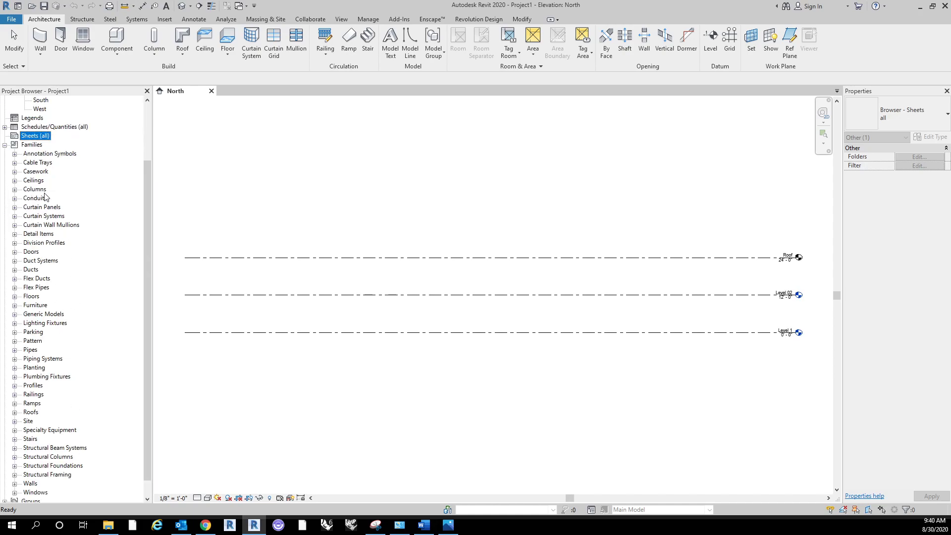
{"action": "left_click", "coordinate": [4, 144]}
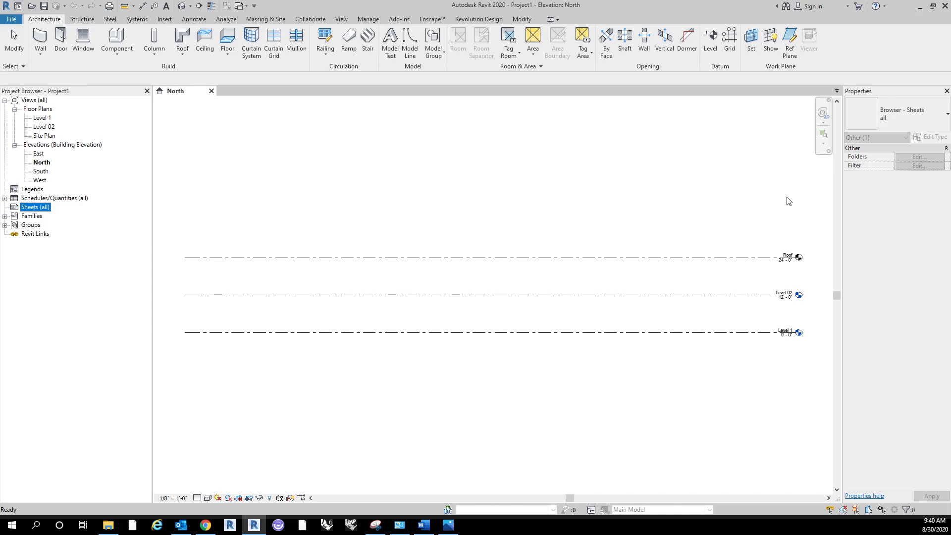
{"action": "left_click", "coordinate": [609, 162]}
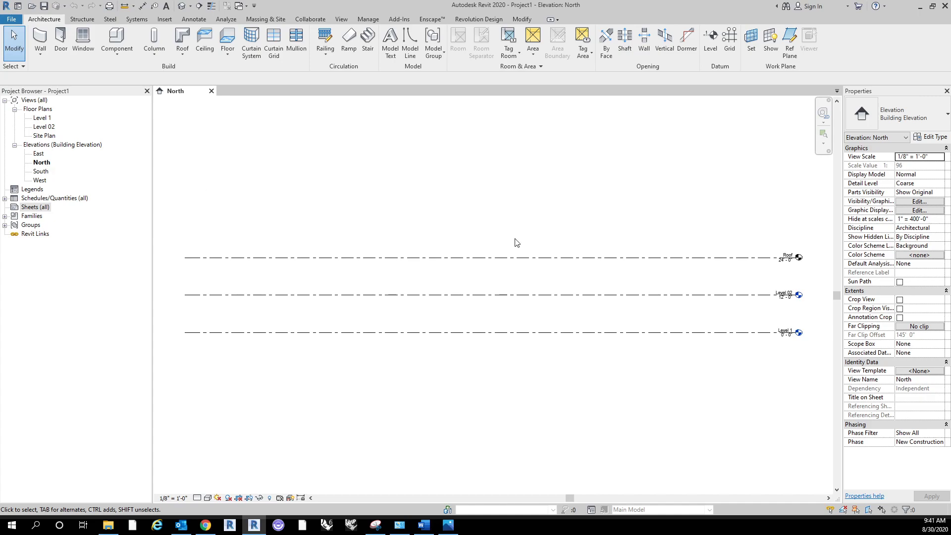
Step: Examine the type properties of the Roof level in the North elevation, and deselect the level
{"action": "left_click", "coordinate": [541, 259]}
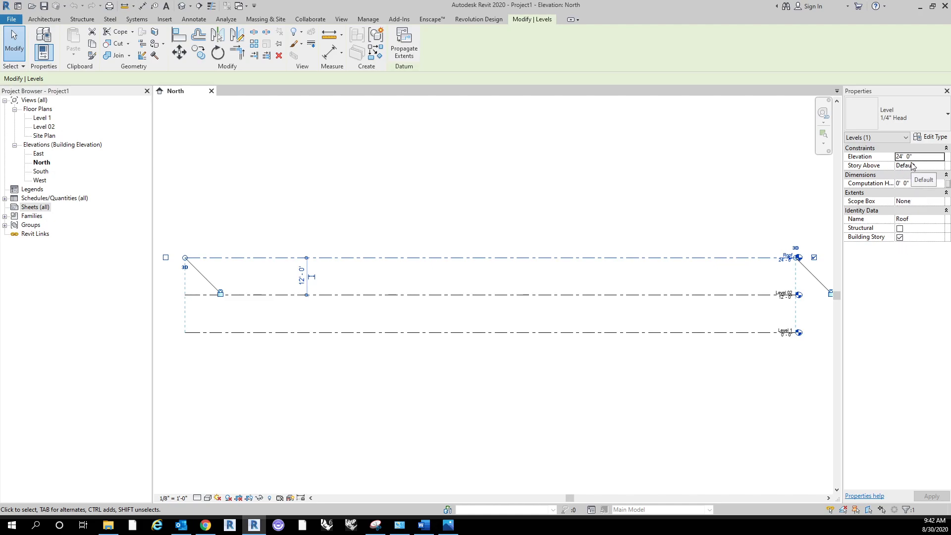
{"action": "left_click", "coordinate": [926, 140]}
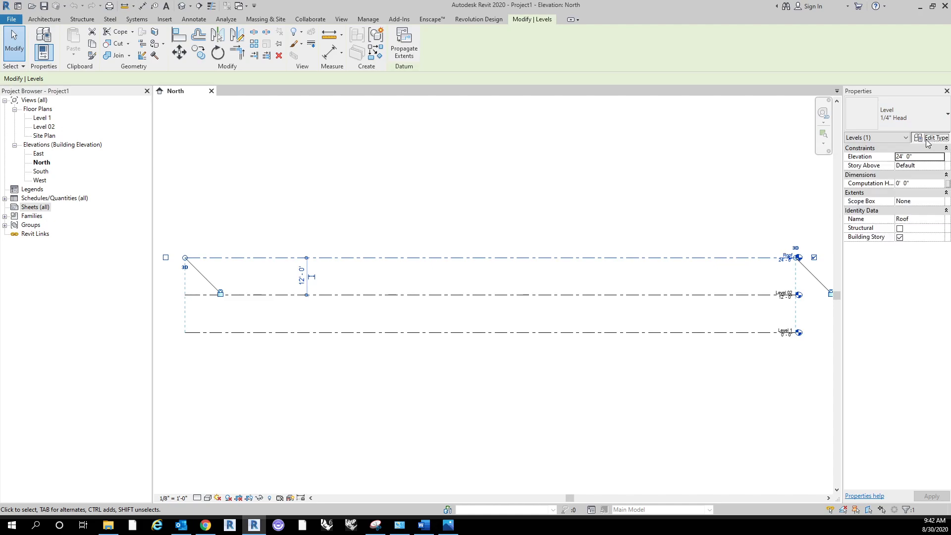
{"action": "left_click_drag", "start_coordinate": [950, 141], "coordinate": [530, 98]}
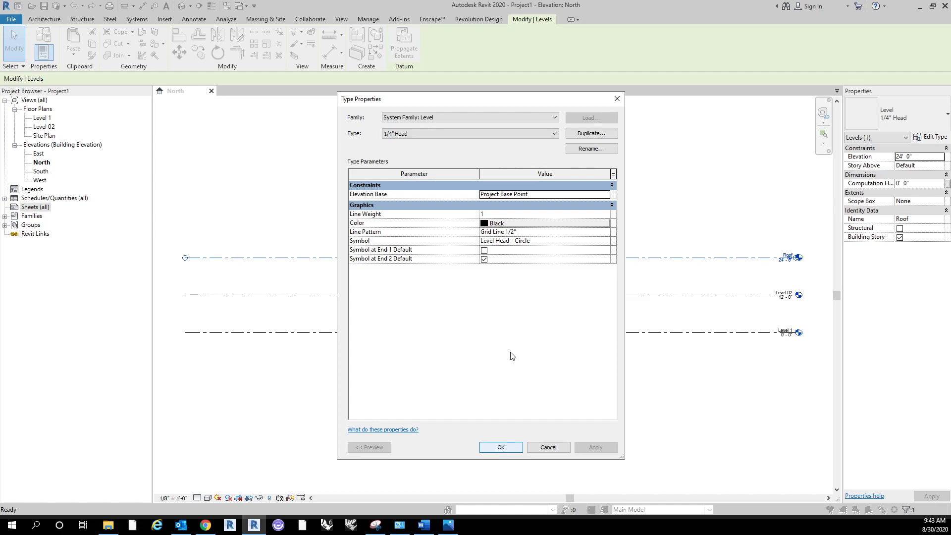
{"action": "left_click", "coordinate": [497, 446]}
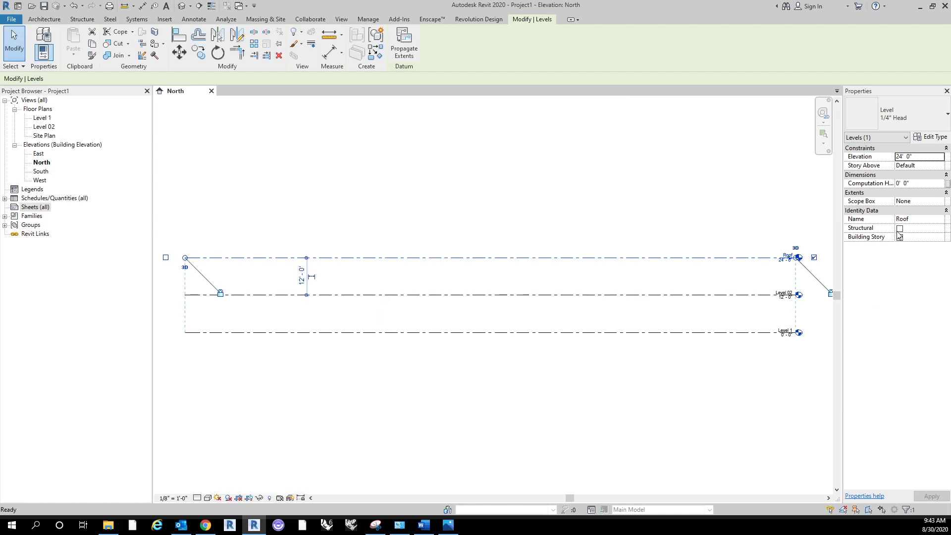
{"action": "left_click", "coordinate": [597, 187]}
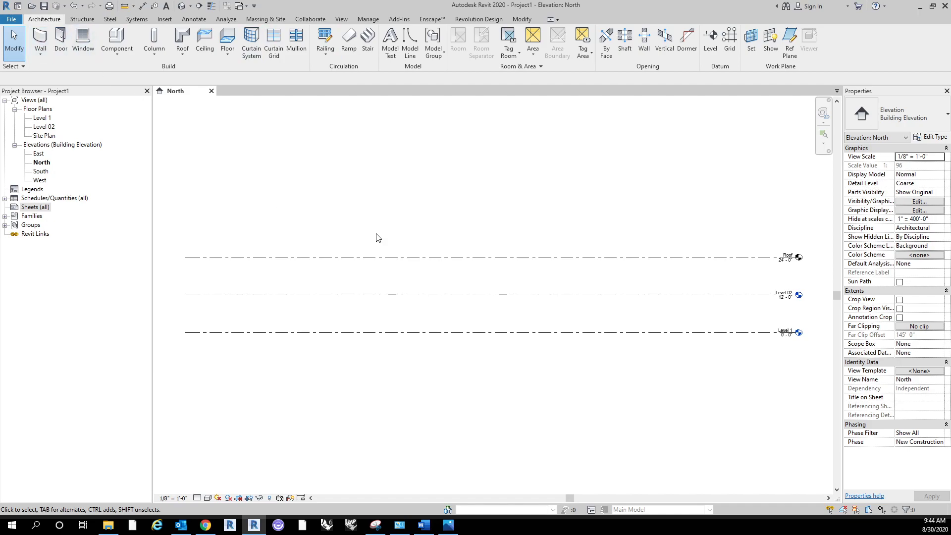
Step: Review the available structural, steel and building systems tools
{"action": "left_click", "coordinate": [82, 21]}
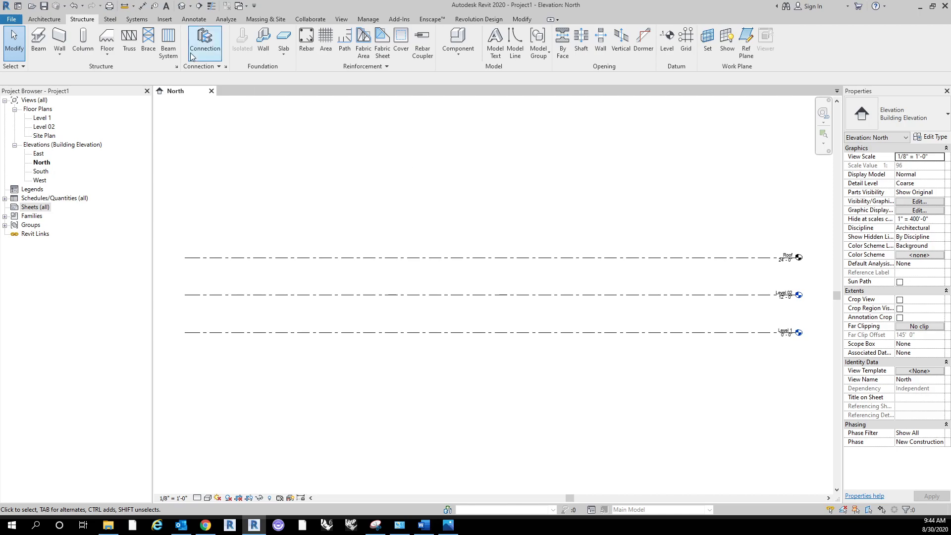
{"action": "left_click", "coordinate": [112, 20]}
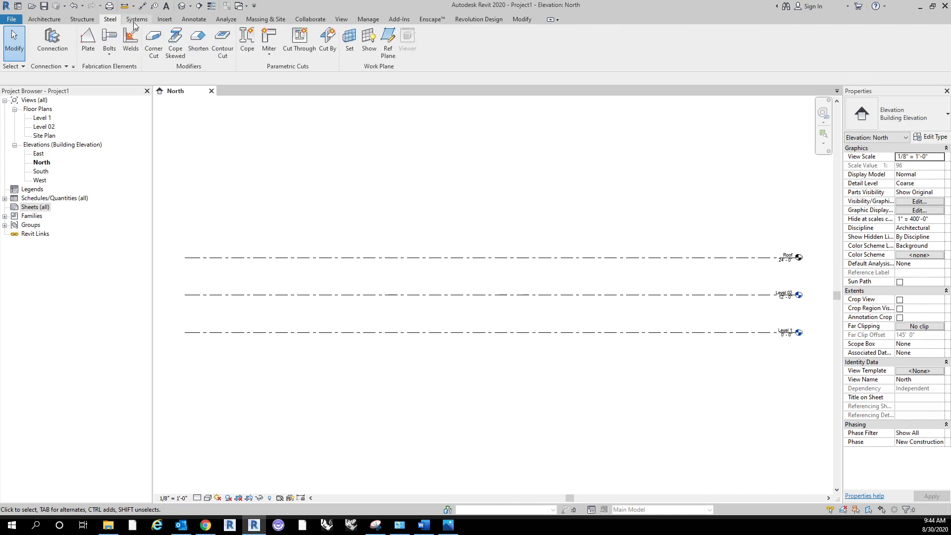
{"action": "left_click", "coordinate": [134, 20]}
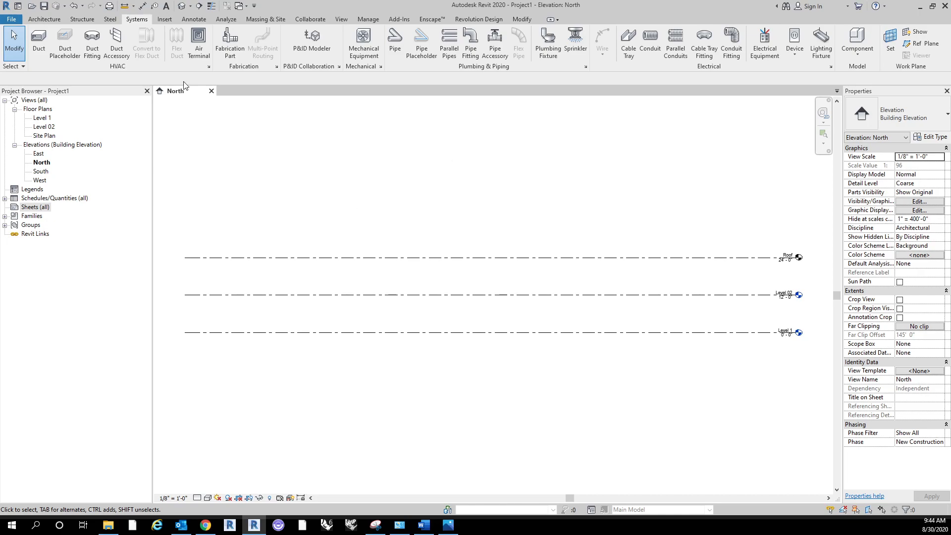
Step: Check which file types CAD import accepts, leave the import without choosing a file, and bring up the annotation tools
{"action": "left_click", "coordinate": [167, 18]}
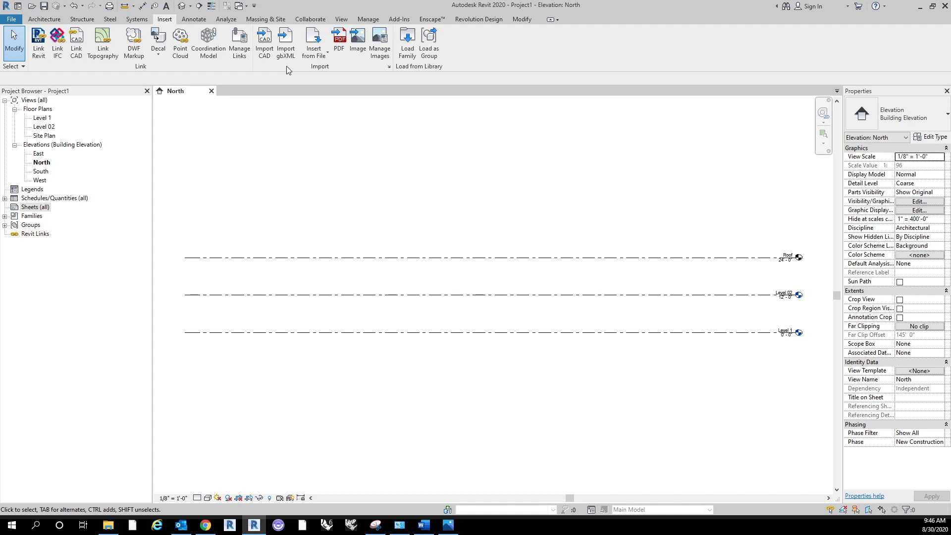
{"action": "left_click", "coordinate": [265, 42]}
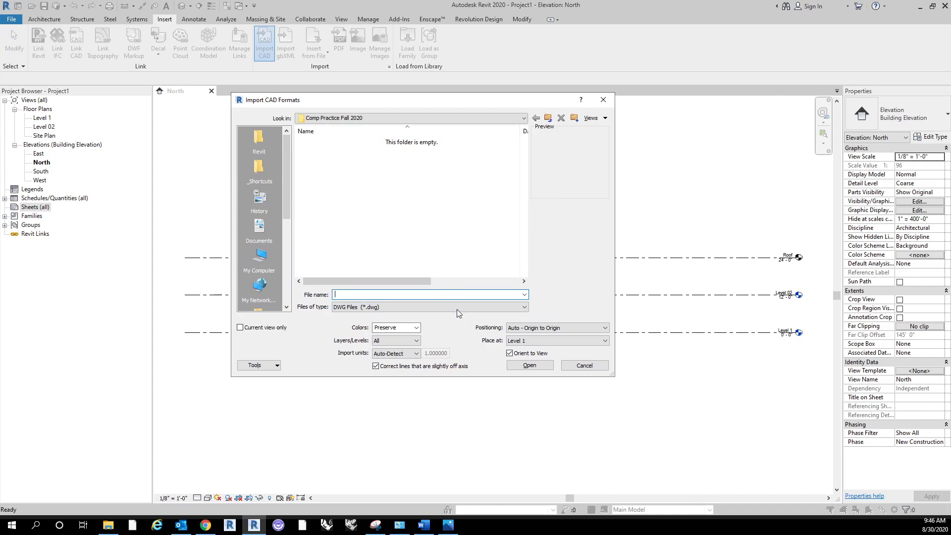
{"action": "left_click", "coordinate": [457, 309]}
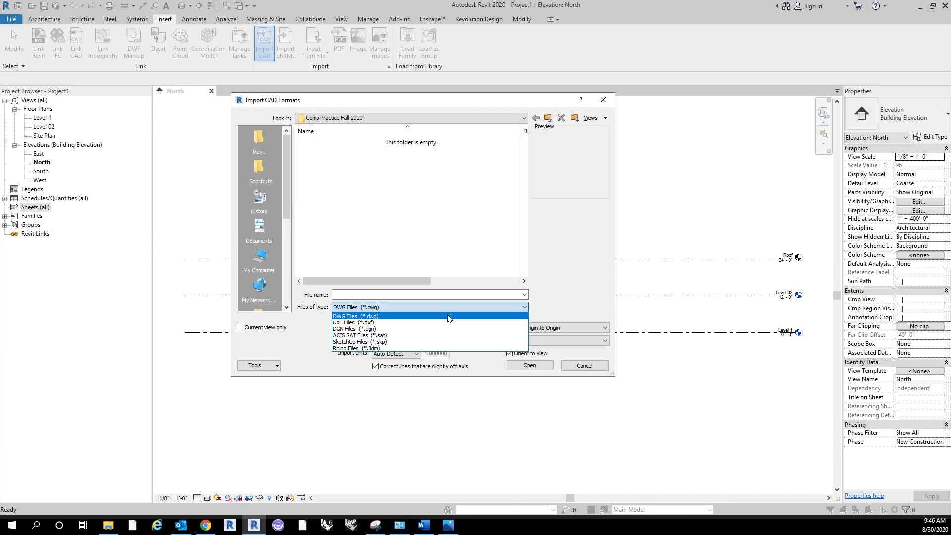
{"action": "left_click", "coordinate": [448, 319]}
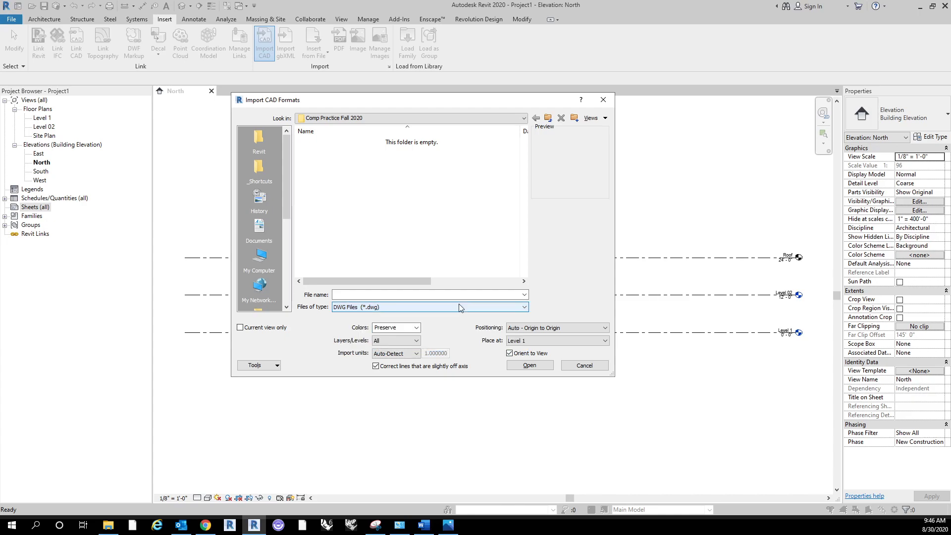
{"action": "left_click", "coordinate": [580, 365]}
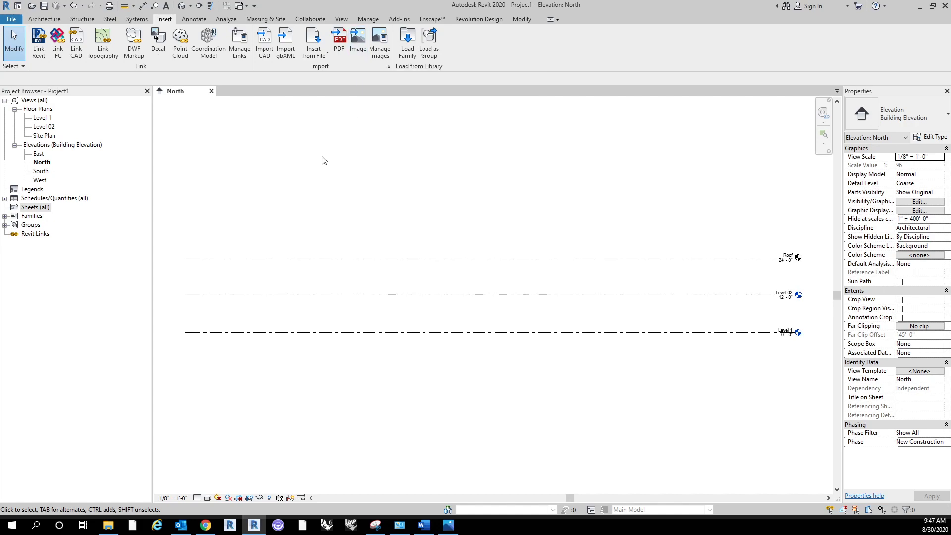
{"action": "left_click", "coordinate": [190, 19]}
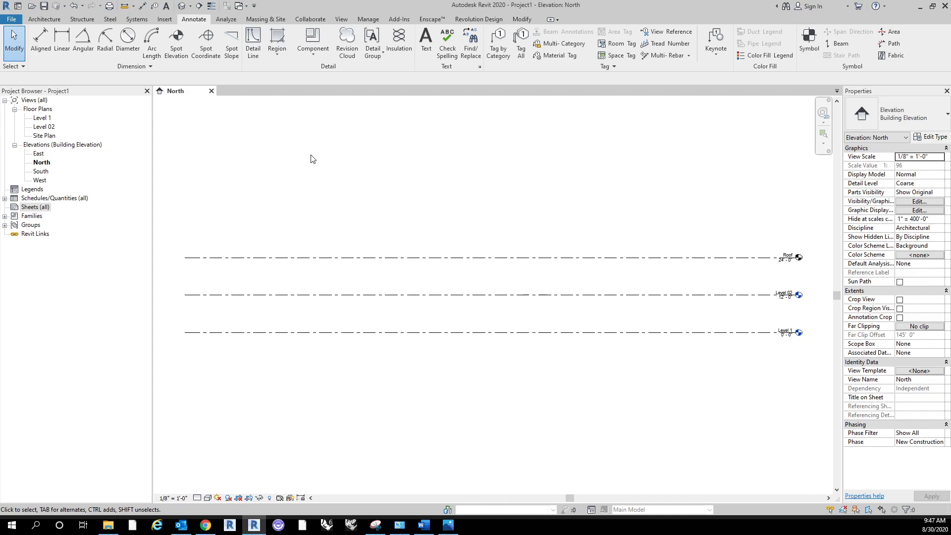
Step: Place a CMU Standard 8" x 8" detail component near Level 02 in the North elevation and end the placement
{"action": "left_click", "coordinate": [320, 39]}
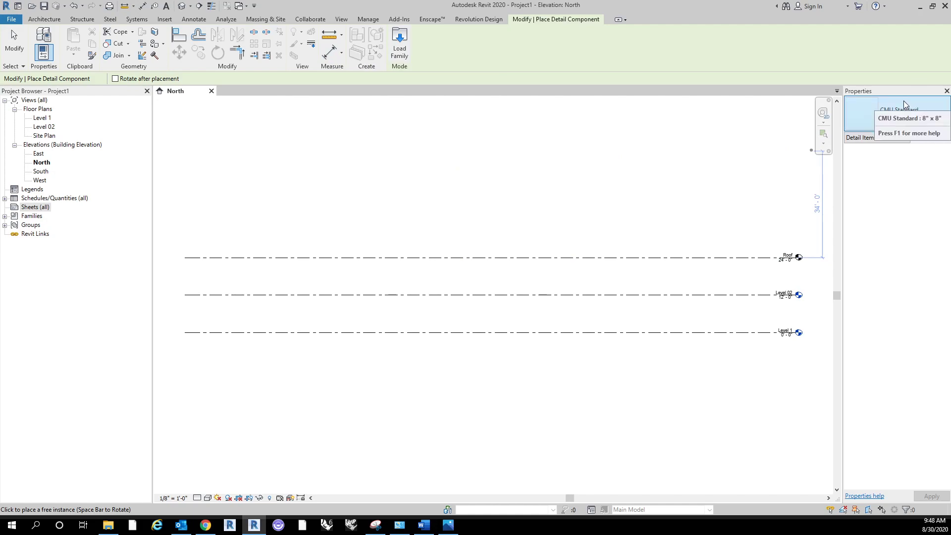
{"action": "scroll", "coordinate": [461, 262], "scroll_direction": "up", "scroll_amount": 7}
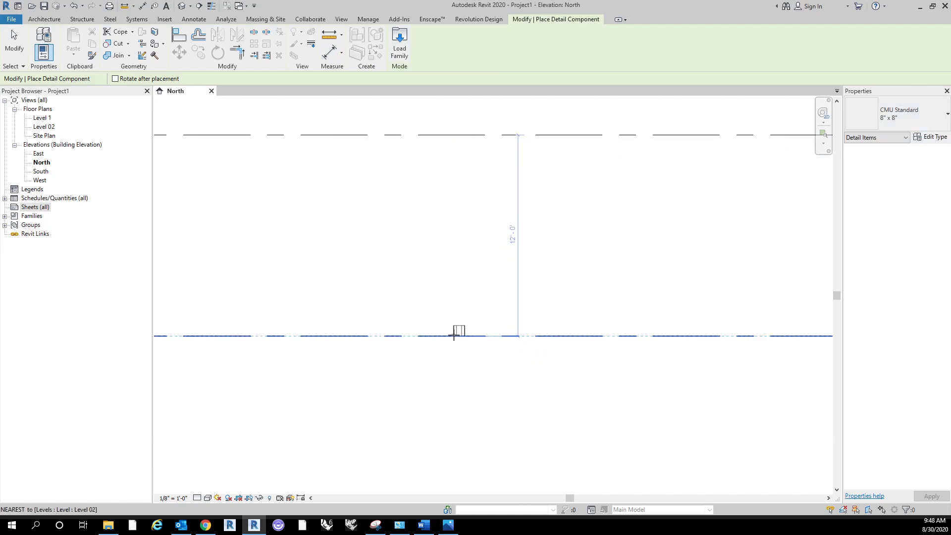
{"action": "scroll", "coordinate": [451, 319], "scroll_direction": "up", "scroll_amount": 5}
{"action": "left_click", "coordinate": [414, 349]}
{"action": "key", "text": "Escape"}
{"action": "key", "text": "Escape"}
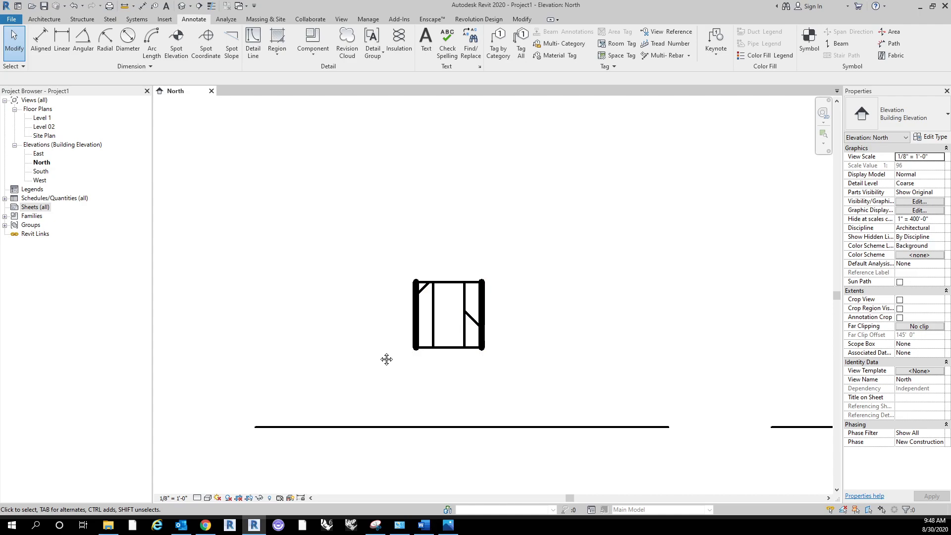
{"action": "middle_click_drag", "start_coordinate": [386, 364], "coordinate": [390, 329]}
{"action": "scroll", "coordinate": [390, 329], "scroll_direction": "down", "scroll_amount": 2}
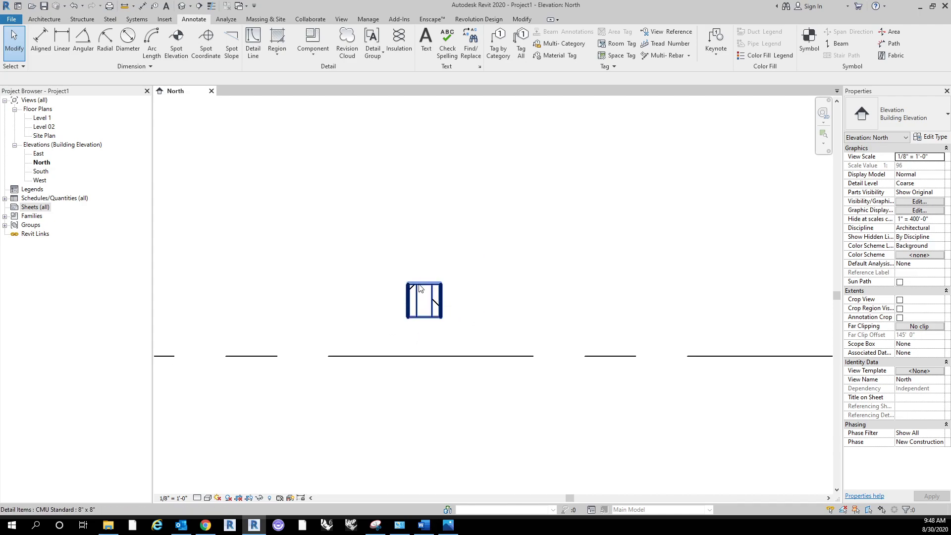
Step: Delete the CMU detail component from the North elevation
{"action": "left_click", "coordinate": [420, 286]}
{"action": "scroll", "coordinate": [441, 221], "scroll_direction": "down", "scroll_amount": 2}
{"action": "key", "text": "Delete"}
{"action": "scroll", "coordinate": [442, 228], "scroll_direction": "down", "scroll_amount": 2}
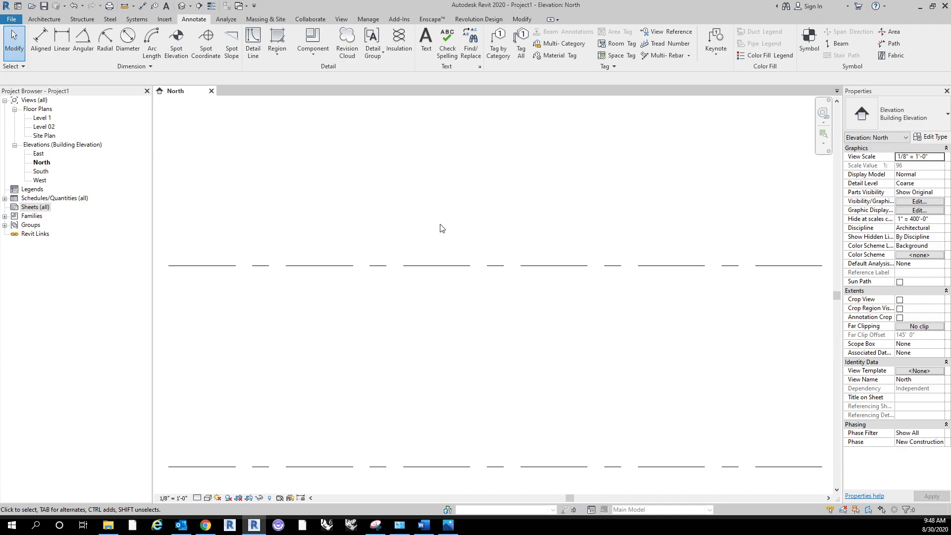
{"action": "scroll", "coordinate": [419, 288], "scroll_direction": "down", "scroll_amount": 3}
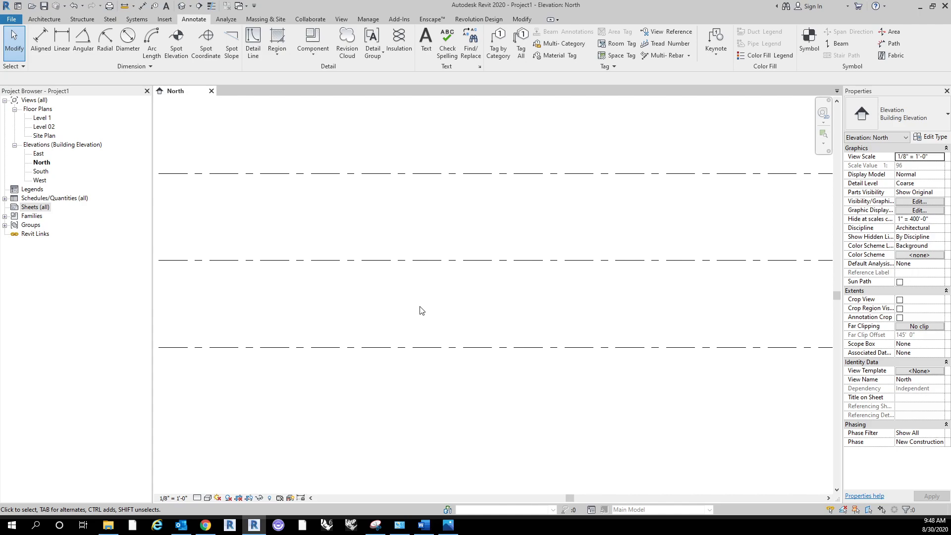
{"action": "scroll", "coordinate": [423, 325], "scroll_direction": "down", "scroll_amount": 2}
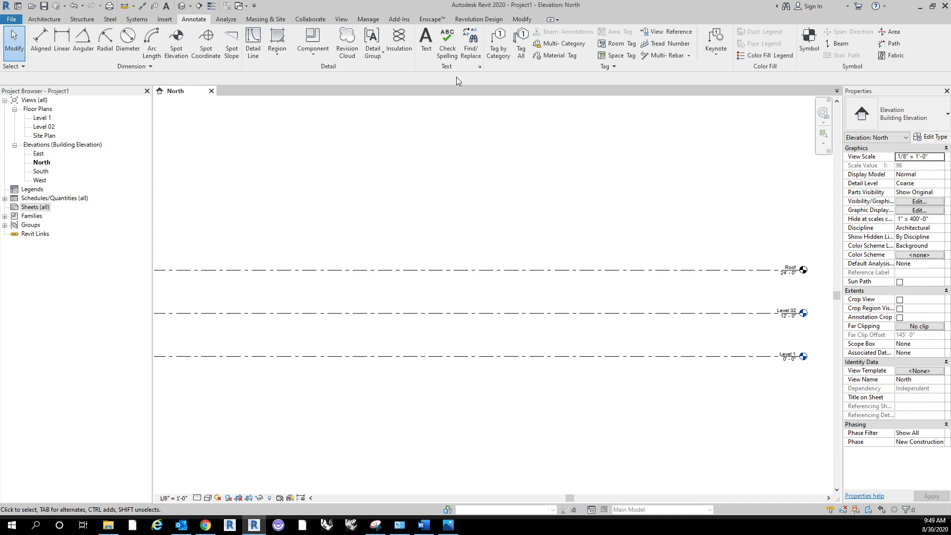
Step: Review the text, massing and site, collaboration and view tools
{"action": "left_click", "coordinate": [425, 50]}
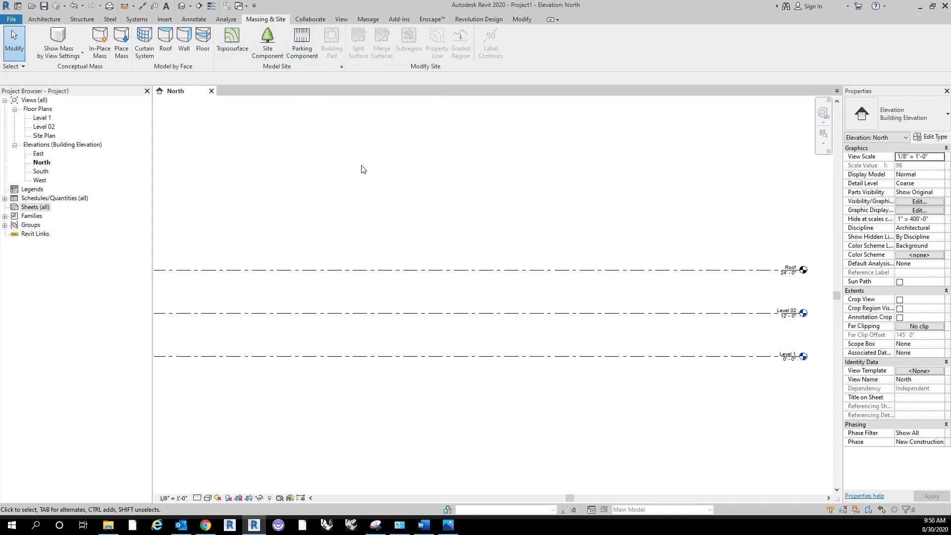
{"action": "left_click", "coordinate": [319, 21]}
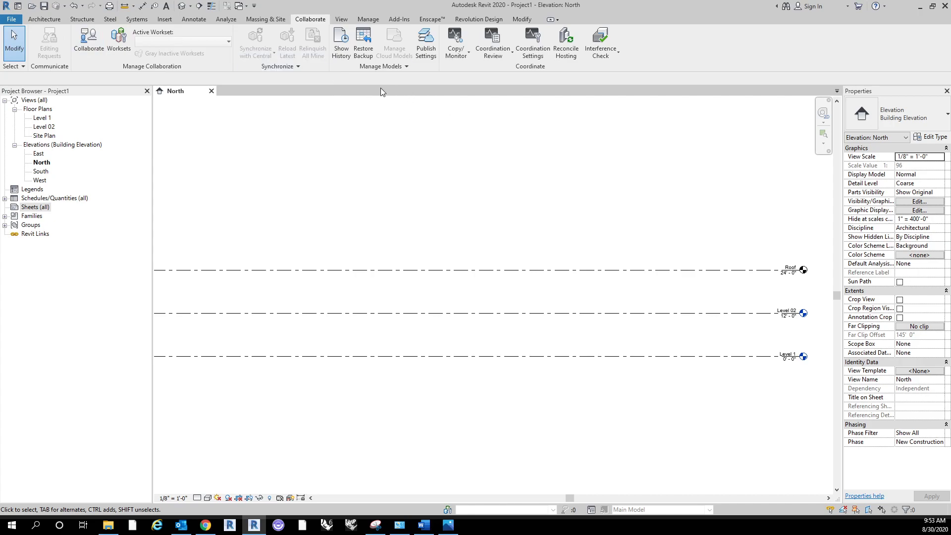
{"action": "left_click", "coordinate": [341, 19]}
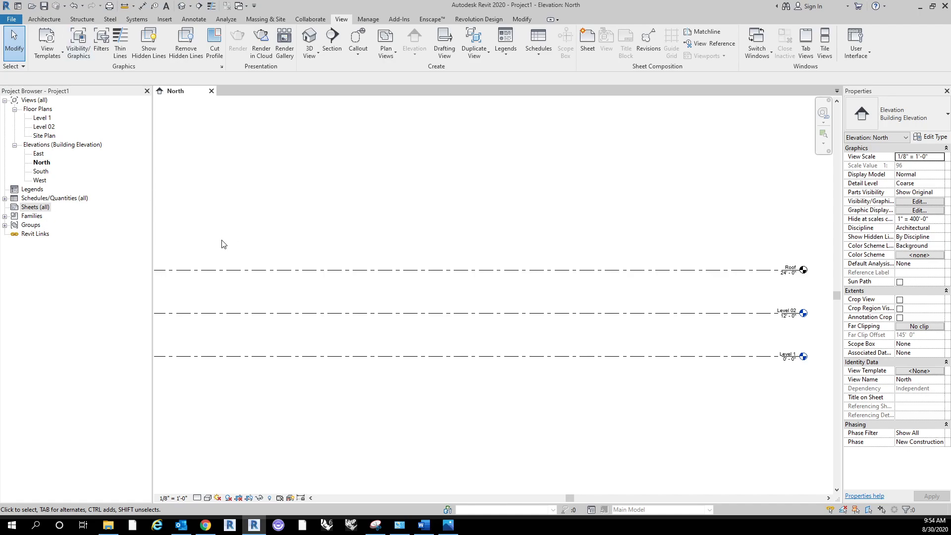
Step: Open the Level 1 floor plan and switch to the North elevation and back using the list of open windows
{"action": "left_click", "coordinate": [765, 53]}
{"action": "left_click", "coordinate": [766, 53]}
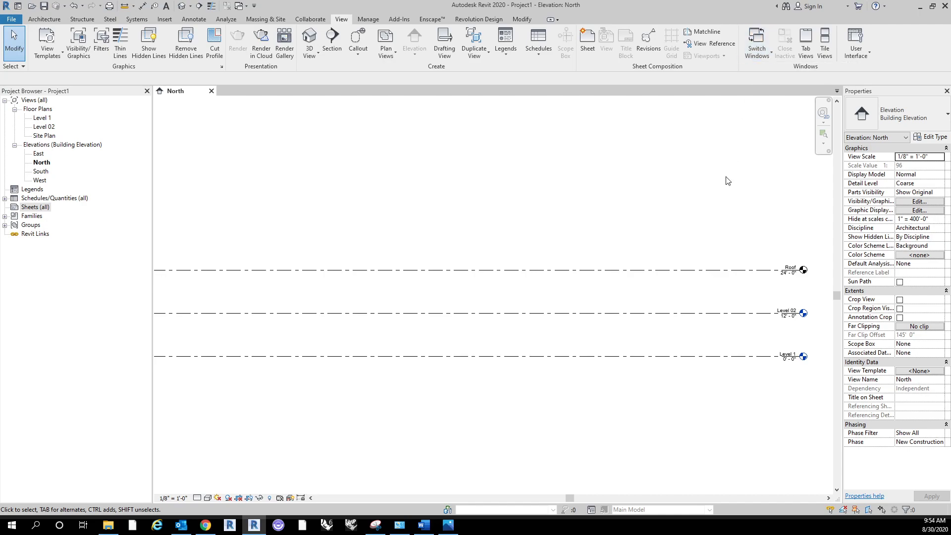
{"action": "double_click", "coordinate": [43, 118]}
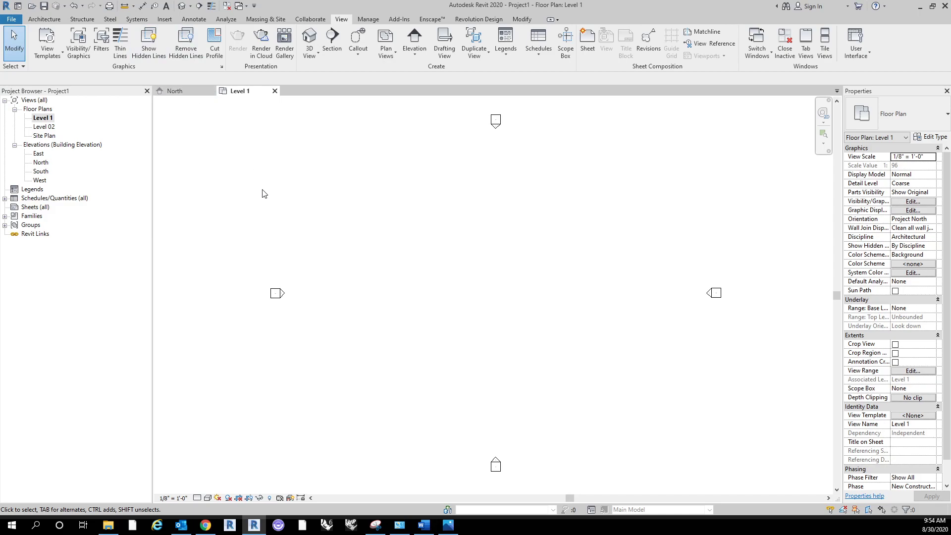
{"action": "left_click", "coordinate": [767, 55]}
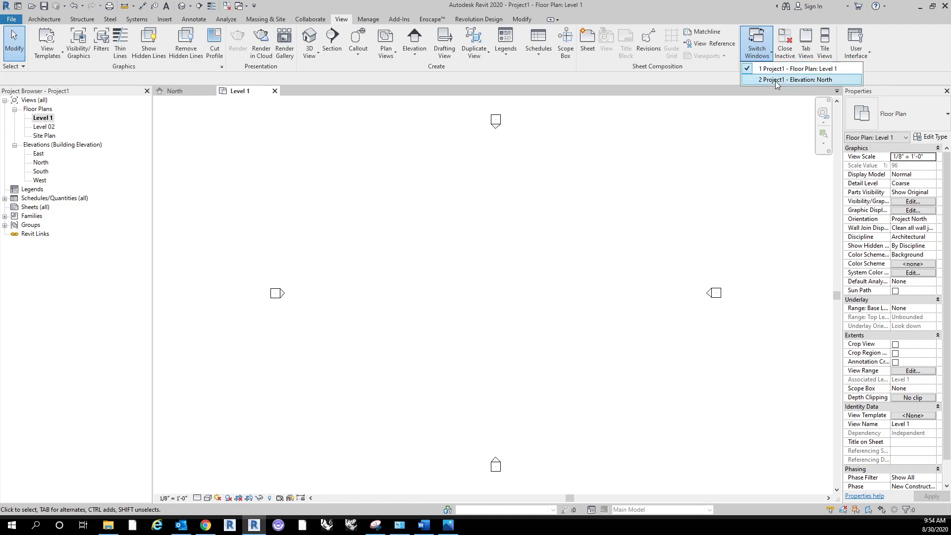
{"action": "left_click", "coordinate": [776, 81]}
{"action": "left_click", "coordinate": [768, 55]}
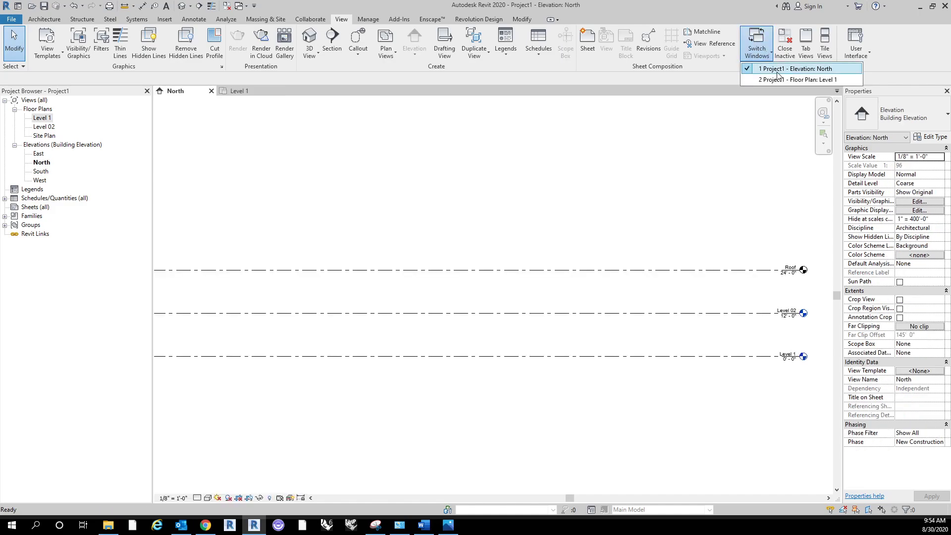
{"action": "left_click", "coordinate": [777, 80]}
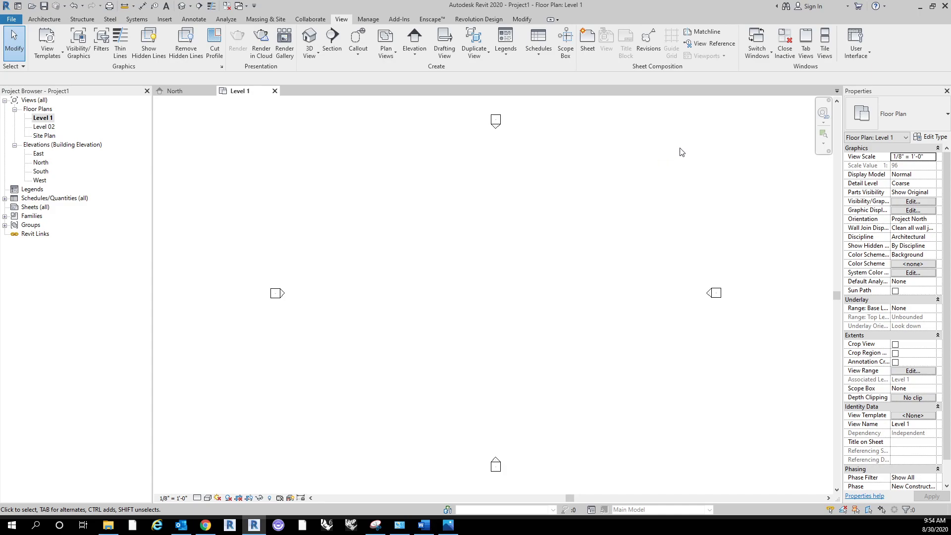
Step: Close all views except Level 1, and open the North and South elevations alongside it
{"action": "left_click", "coordinate": [785, 45]}
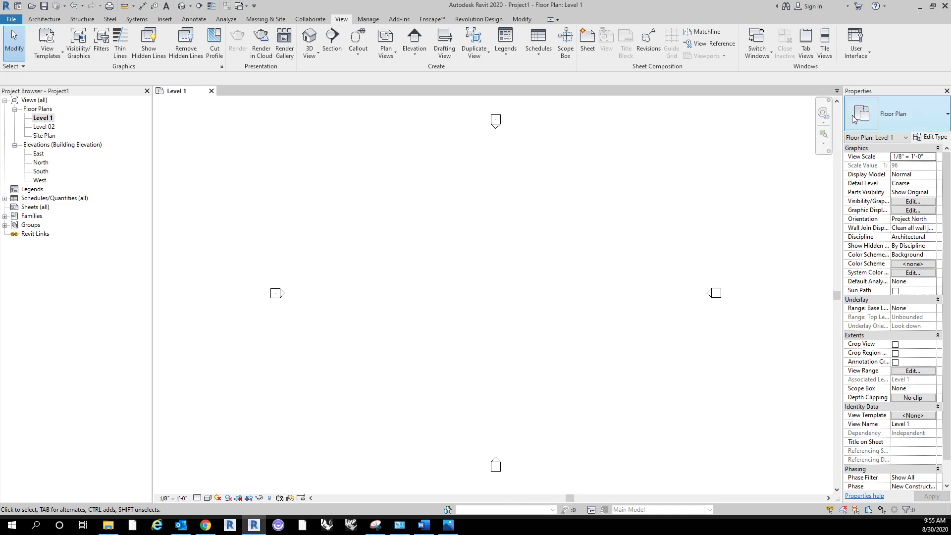
{"action": "double_click", "coordinate": [48, 118]}
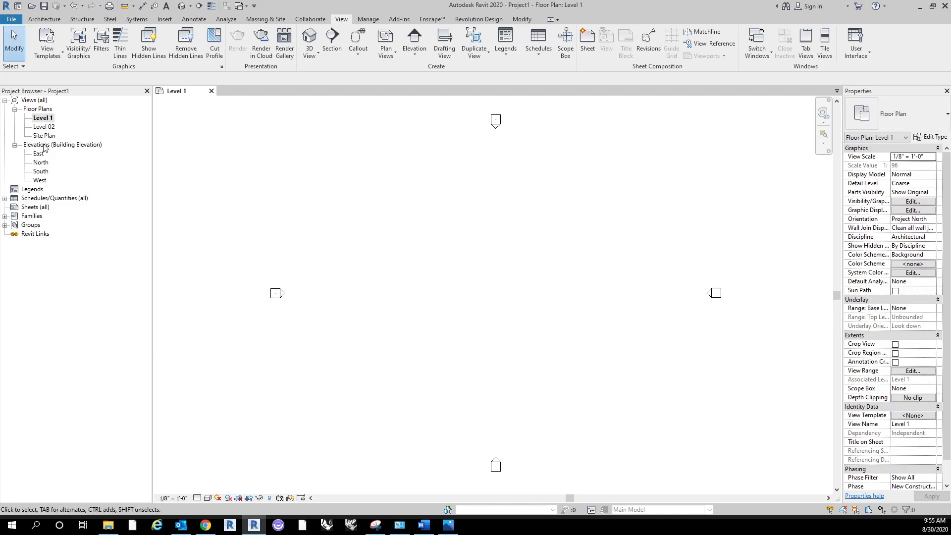
{"action": "double_click", "coordinate": [40, 163]}
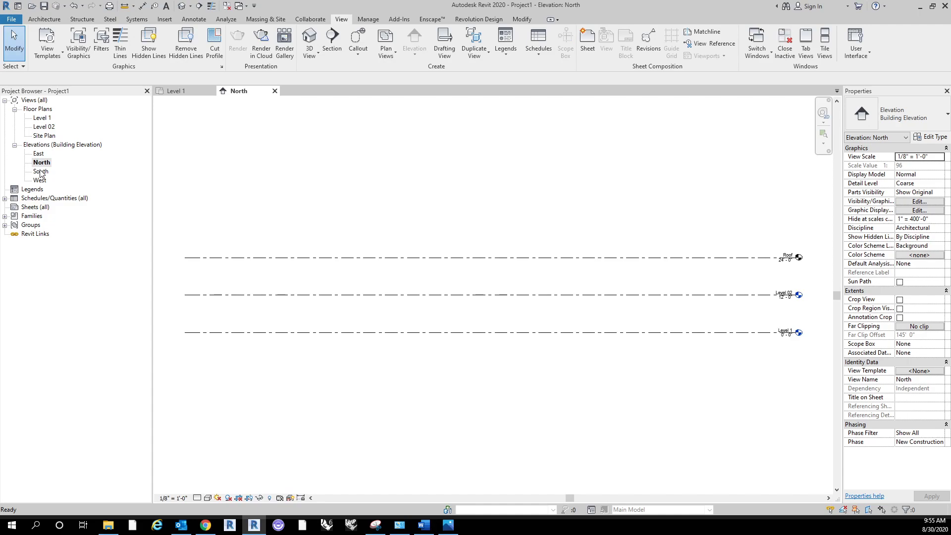
{"action": "double_click", "coordinate": [42, 172]}
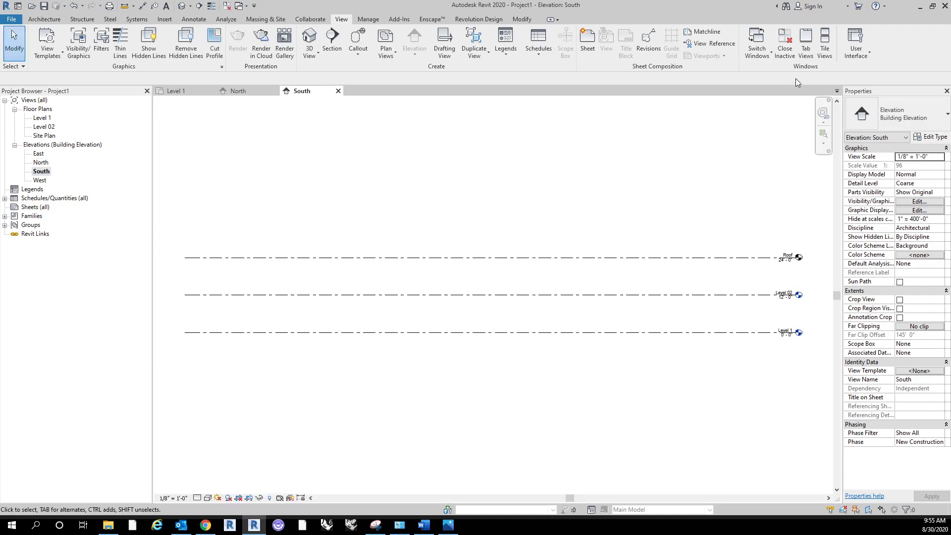
Step: Tile the three open views and fit the level lines and elevation markers inside their own windows
{"action": "left_click", "coordinate": [825, 55]}
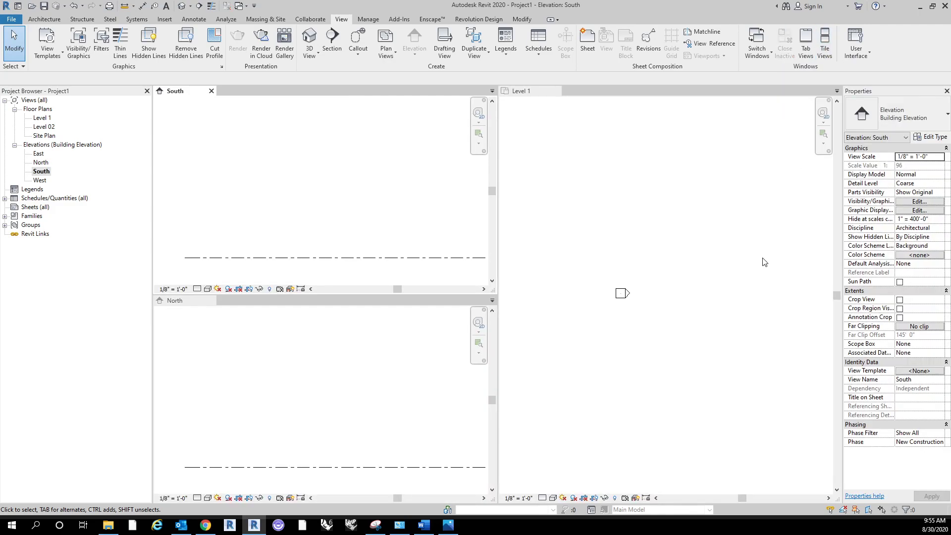
{"action": "scroll", "coordinate": [596, 262], "scroll_direction": "down", "scroll_amount": 3}
{"action": "scroll", "coordinate": [317, 201], "scroll_direction": "down", "scroll_amount": 3}
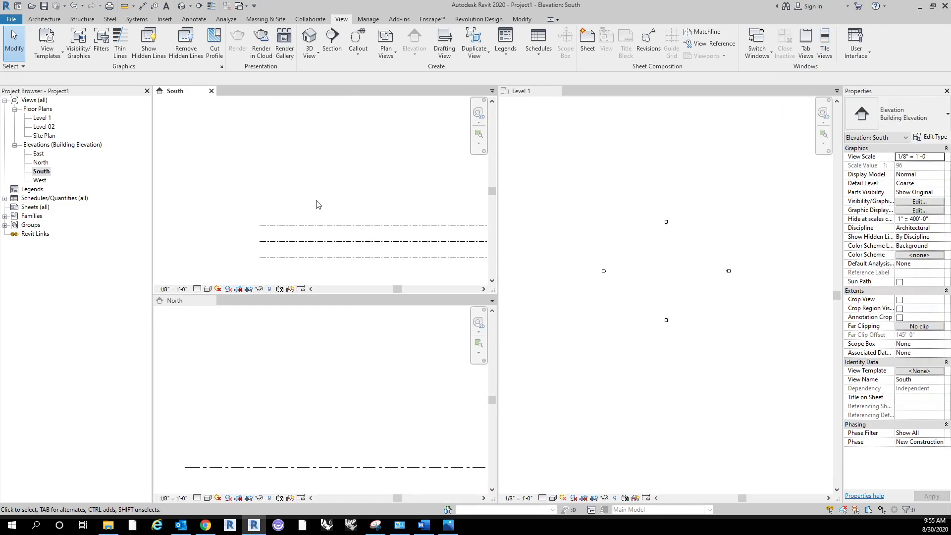
{"action": "middle_click_drag", "start_coordinate": [409, 173], "coordinate": [323, 146]}
{"action": "scroll", "coordinate": [322, 414], "scroll_direction": "down", "scroll_amount": 2}
{"action": "scroll", "coordinate": [317, 403], "scroll_direction": "down", "scroll_amount": 1}
{"action": "middle_click_drag", "start_coordinate": [381, 400], "coordinate": [259, 345]}
{"action": "middle_click_drag", "start_coordinate": [414, 357], "coordinate": [364, 348]}
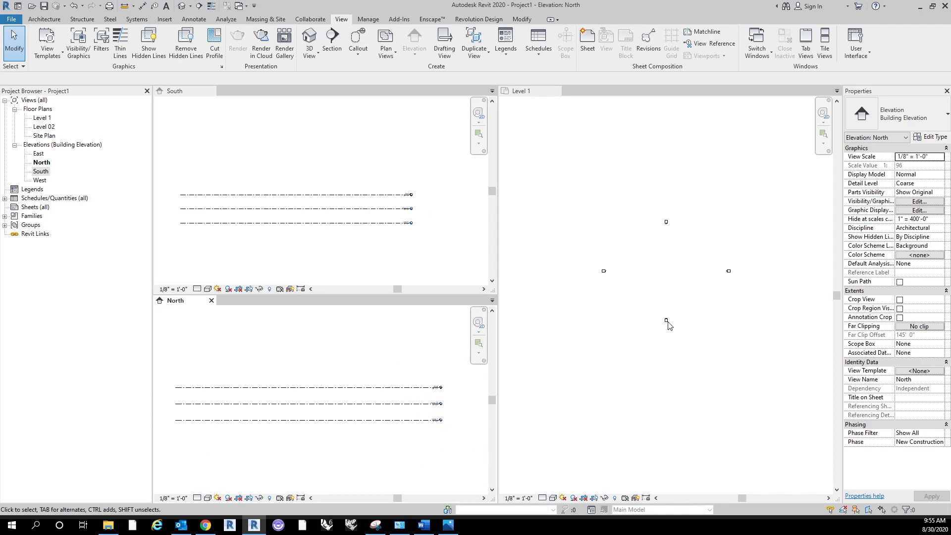
Step: Pull the Level 1 floor plan out into a floating window, maximize it and close it
{"action": "left_click", "coordinate": [546, 93]}
{"action": "left_click_drag", "start_coordinate": [535, 98], "coordinate": [495, 142]}
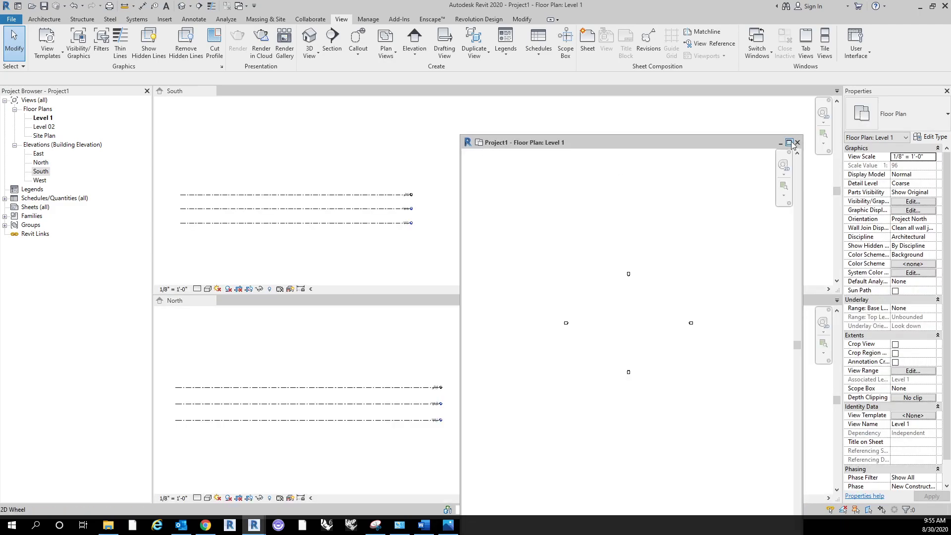
{"action": "left_click", "coordinate": [790, 143]}
{"action": "left_click", "coordinate": [946, 6]}
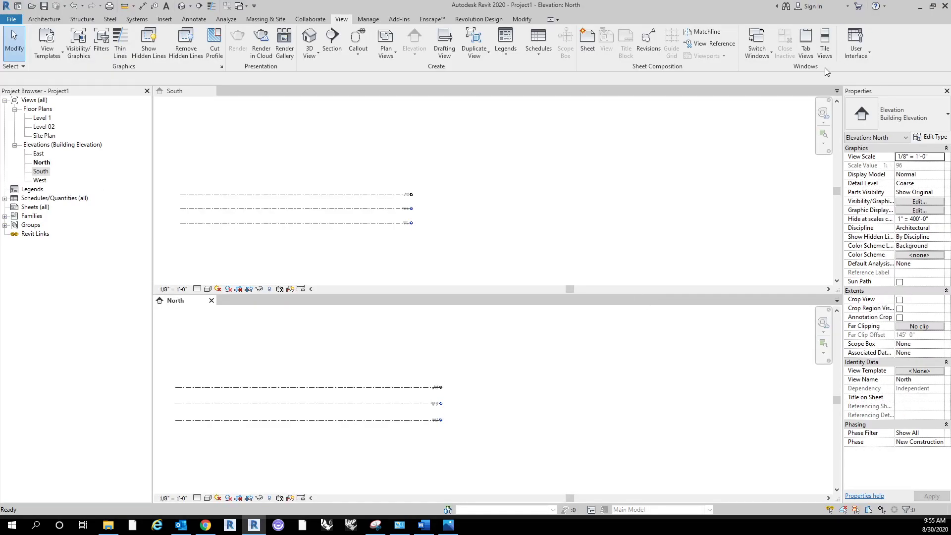
Step: Tile the North and South elevations side by side, then close South and center the levels in the North view
{"action": "left_click", "coordinate": [825, 43]}
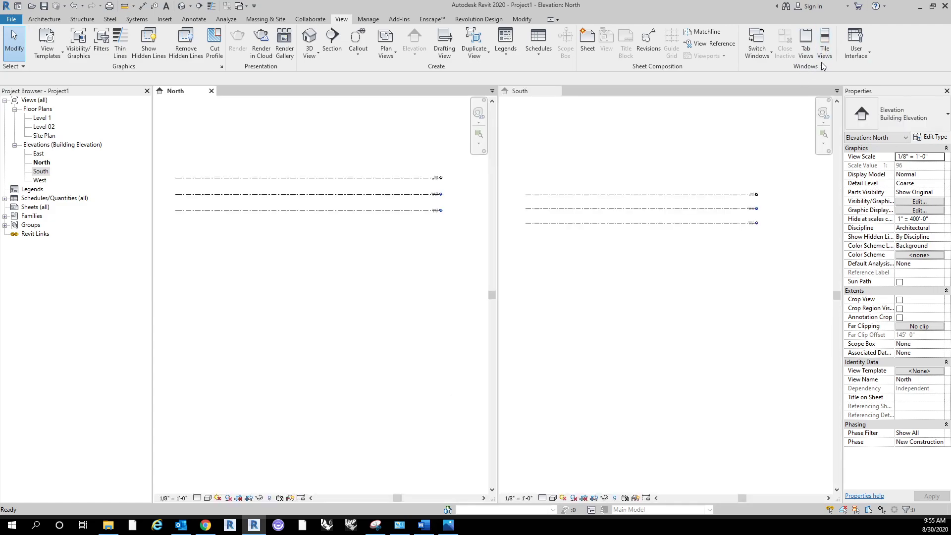
{"action": "left_click", "coordinate": [764, 53]}
{"action": "left_click", "coordinate": [764, 52]}
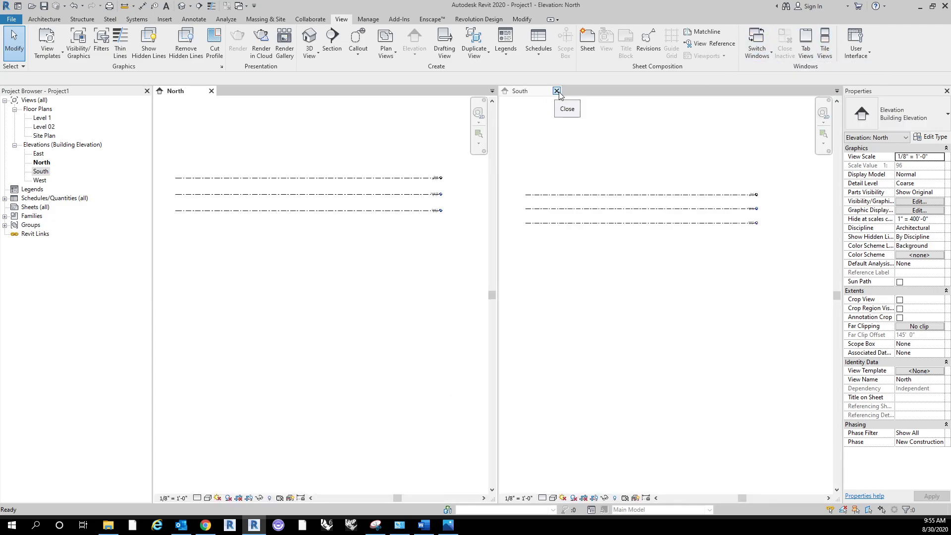
{"action": "left_click", "coordinate": [557, 91]}
{"action": "middle_click_drag", "start_coordinate": [347, 126], "coordinate": [521, 184]}
{"action": "scroll", "coordinate": [504, 230], "scroll_direction": "up", "scroll_amount": 4}
{"action": "middle_click_drag", "start_coordinate": [424, 202], "coordinate": [426, 219]}
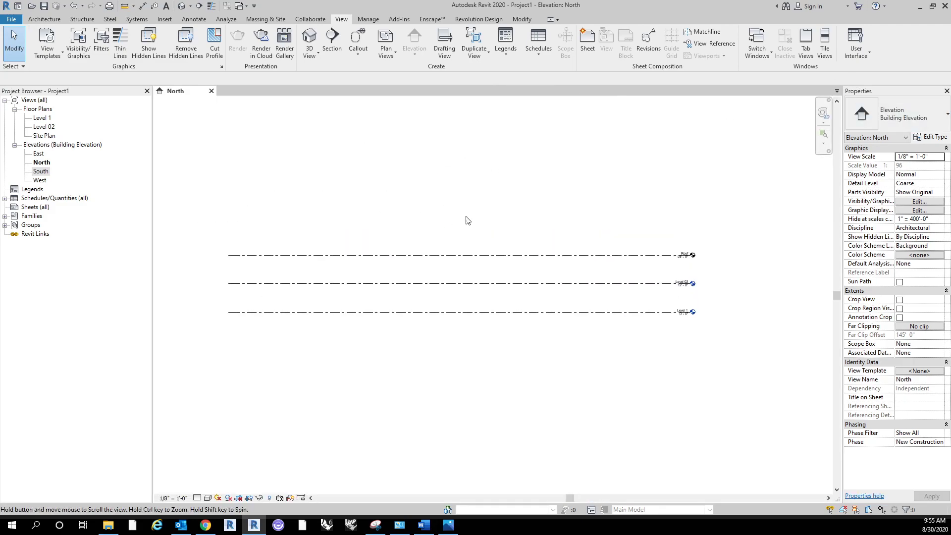
Step: Close the Properties palette and restore it through the user interface display options
{"action": "left_click", "coordinate": [866, 59]}
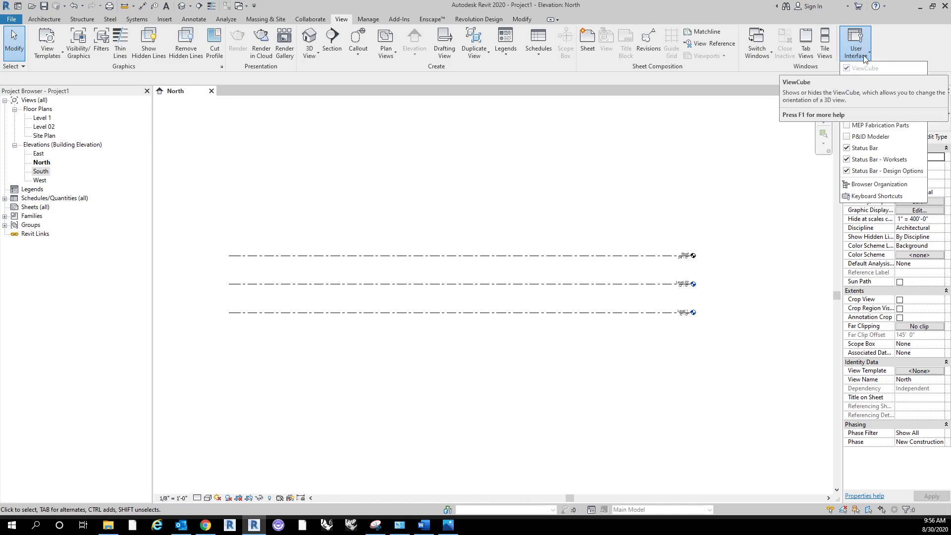
{"action": "left_click", "coordinate": [908, 44]}
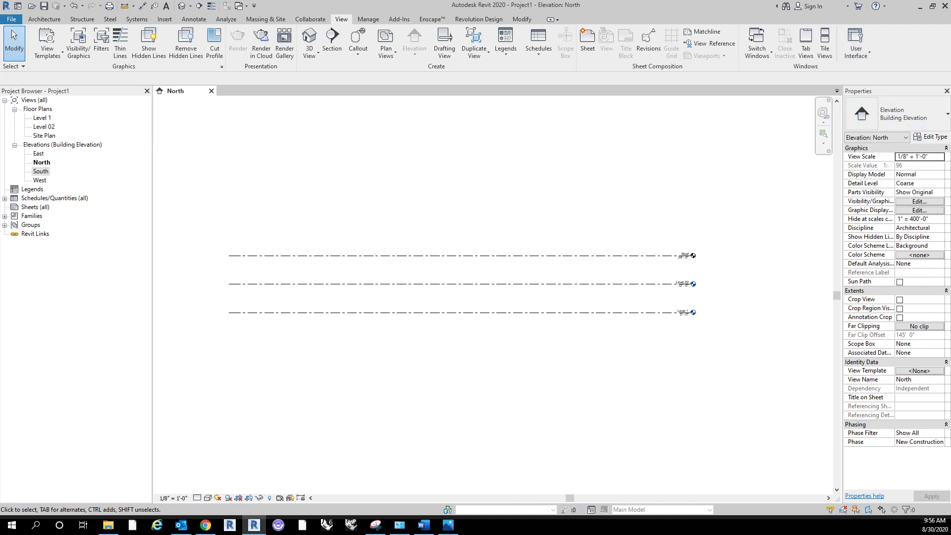
{"action": "left_click", "coordinate": [947, 90]}
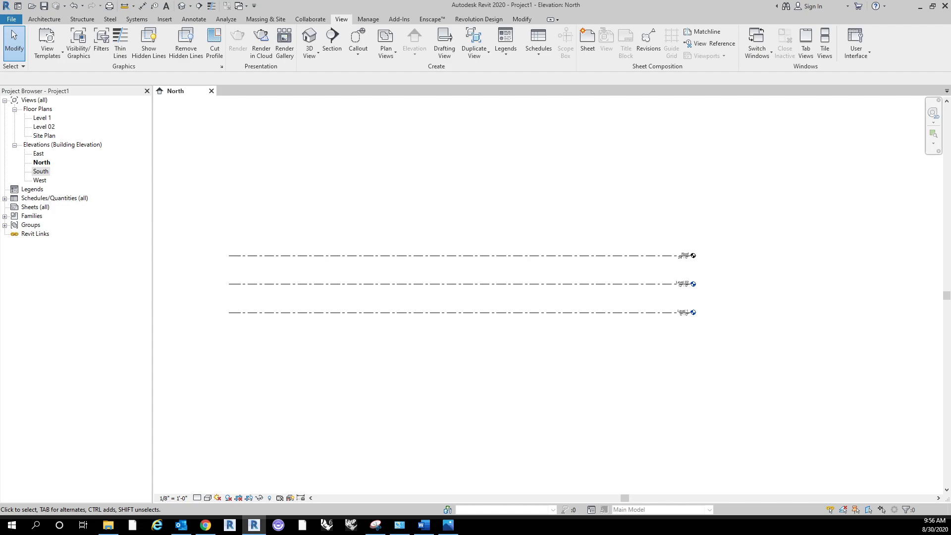
{"action": "right_click", "coordinate": [150, 243]}
{"action": "key", "text": "Escape"}
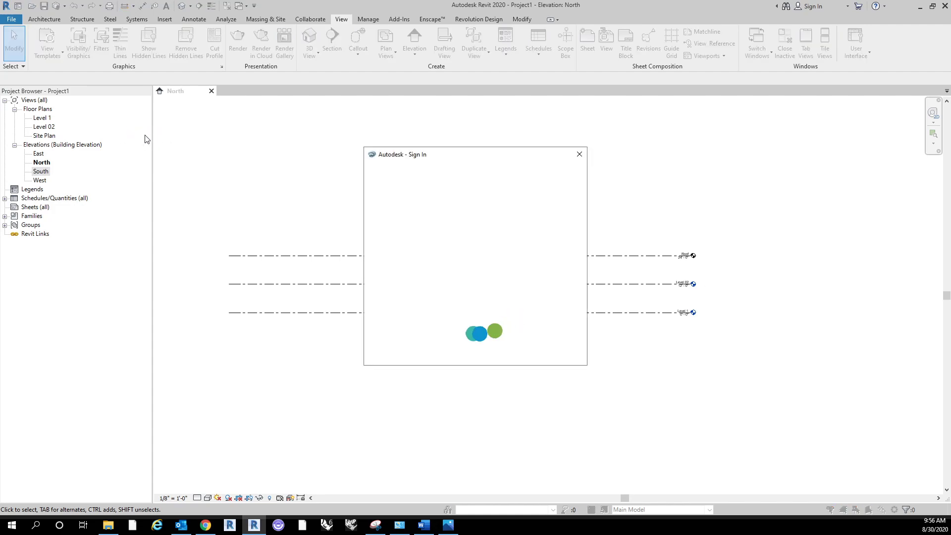
{"action": "left_click", "coordinate": [580, 154]}
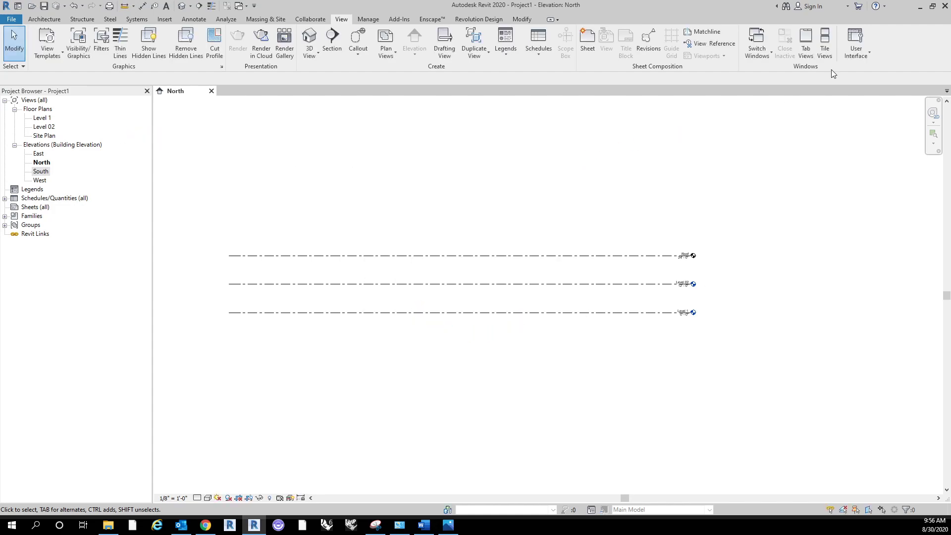
{"action": "left_click", "coordinate": [862, 45]}
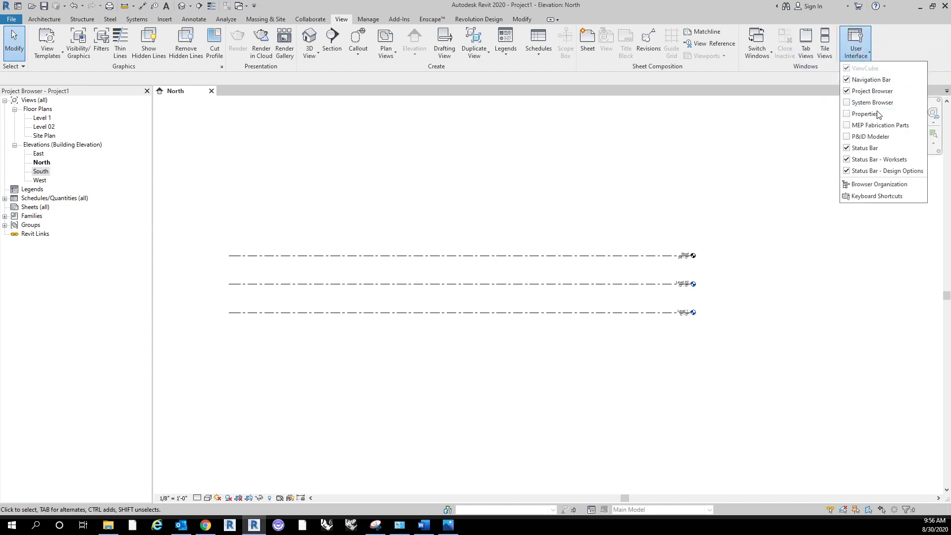
{"action": "left_click", "coordinate": [851, 114]}
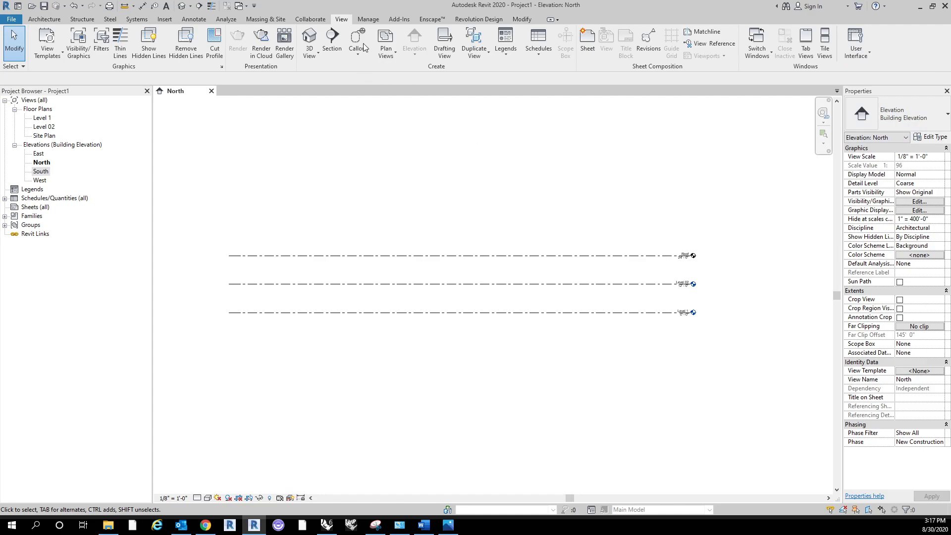
Step: Review the Manage, Add-Ins, Enscape and Modify tool sets, ending with the Architecture tools
{"action": "left_click", "coordinate": [370, 18]}
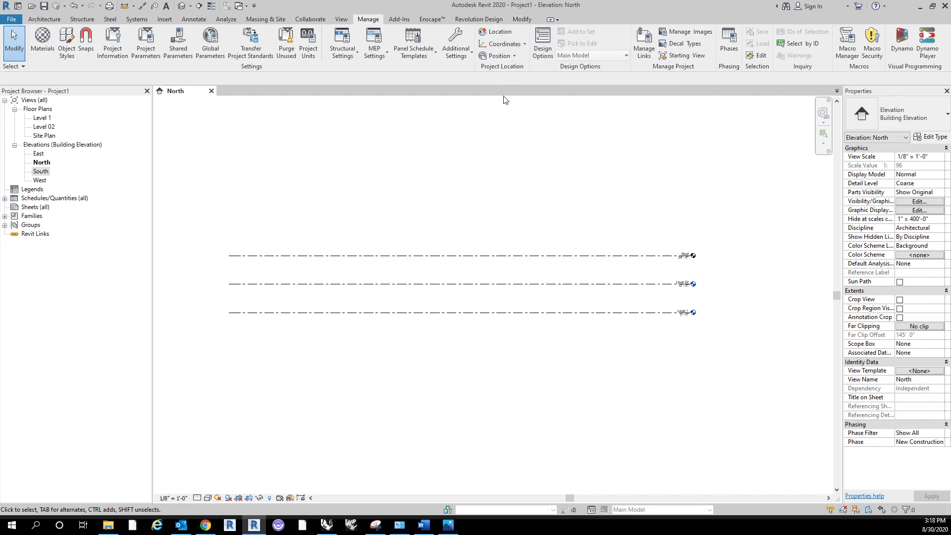
{"action": "left_click", "coordinate": [399, 20]}
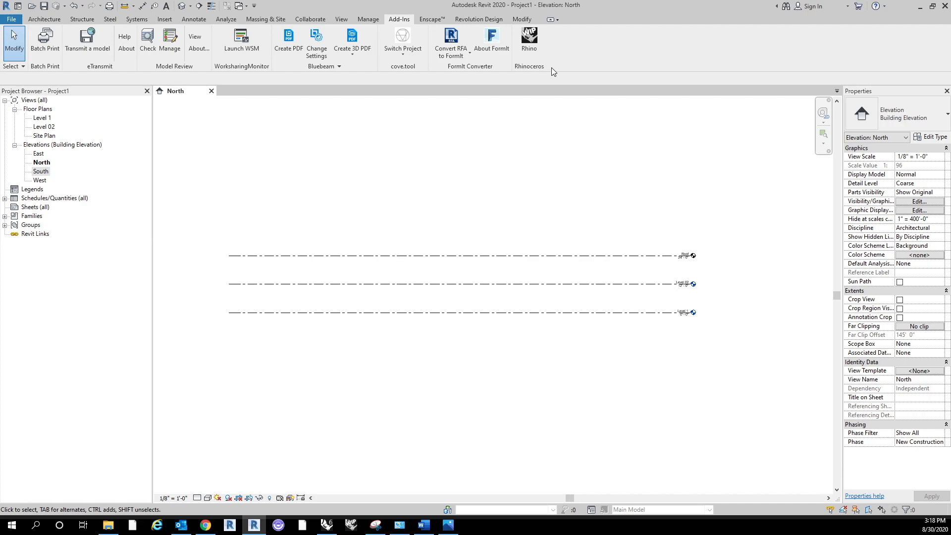
{"action": "left_click", "coordinate": [427, 19]}
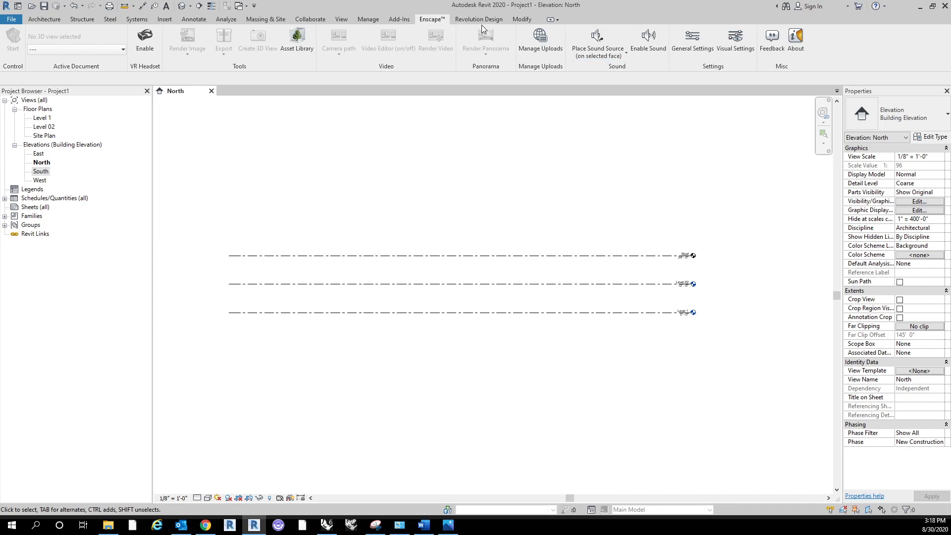
{"action": "left_click", "coordinate": [521, 19]}
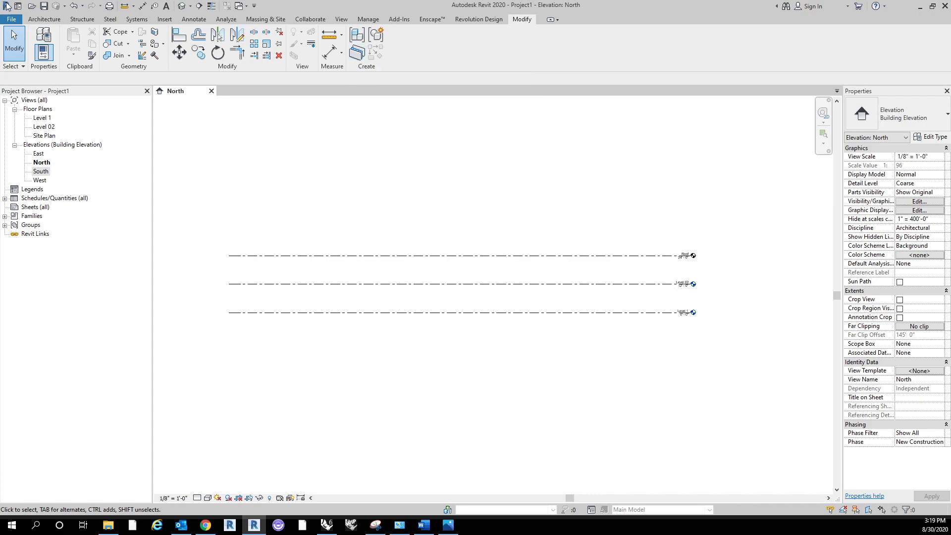
{"action": "left_click", "coordinate": [51, 20]}
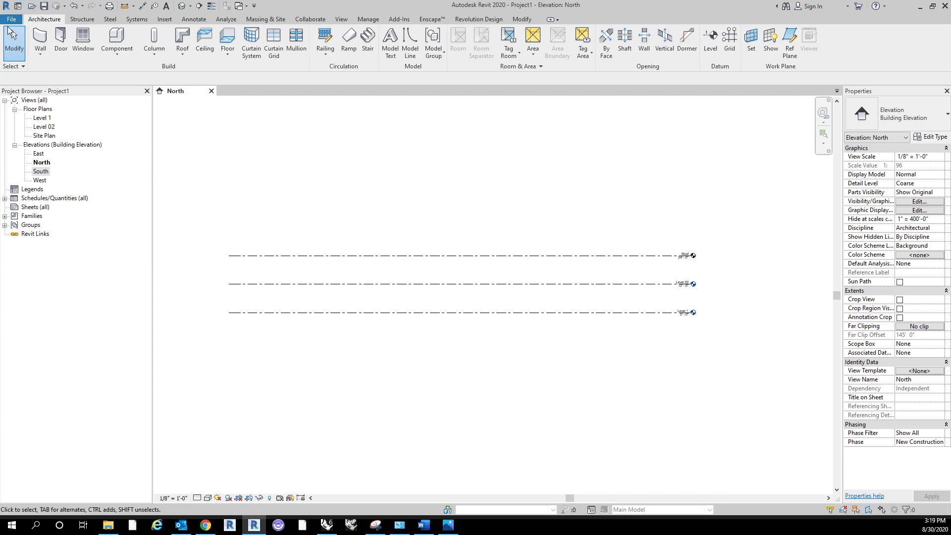
Step: Visit the Revit home page, return to the project and dismiss the save reminder without saving
{"action": "left_click", "coordinate": [18, 5]}
{"action": "left_click", "coordinate": [7, 8]}
{"action": "left_click", "coordinate": [29, 6]}
{"action": "left_click", "coordinate": [32, 42]}
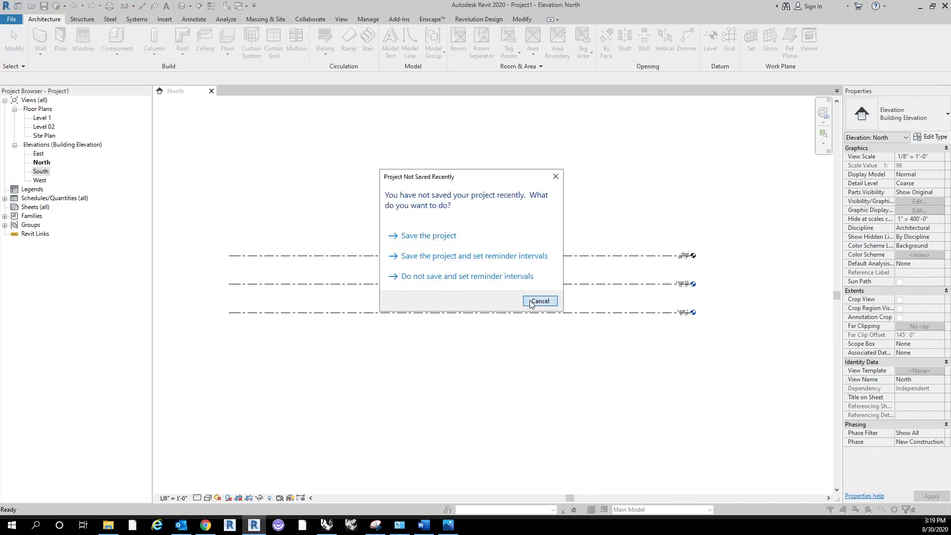
{"action": "left_click", "coordinate": [539, 301]}
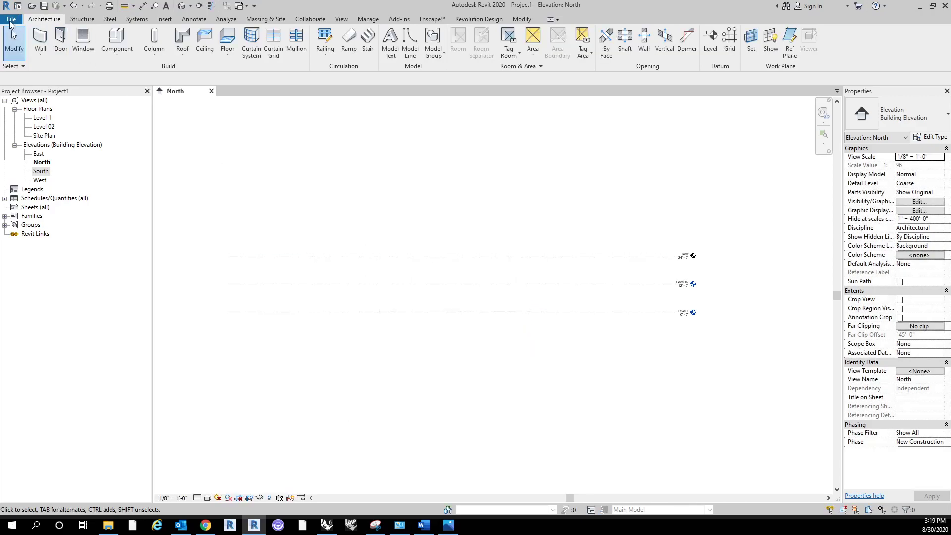
{"action": "left_click", "coordinate": [11, 19]}
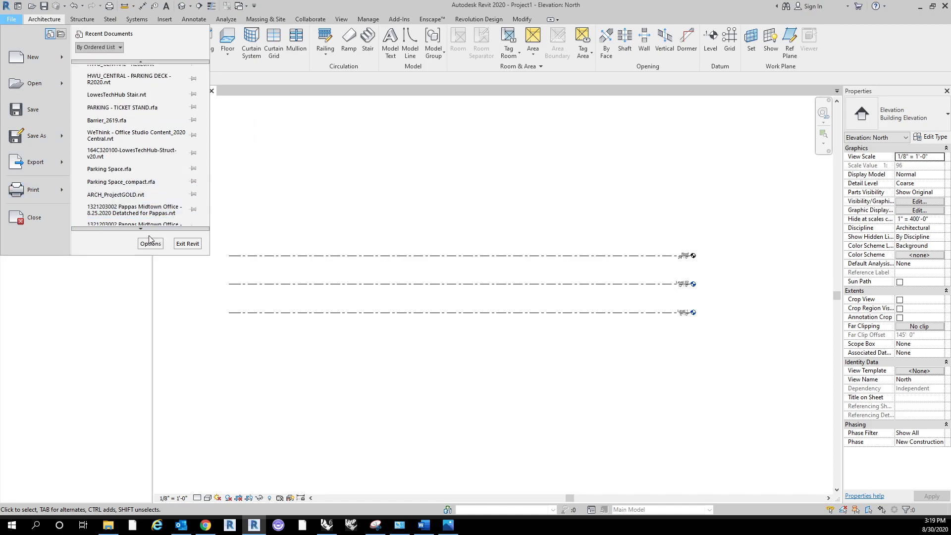
{"action": "left_click", "coordinate": [148, 214]}
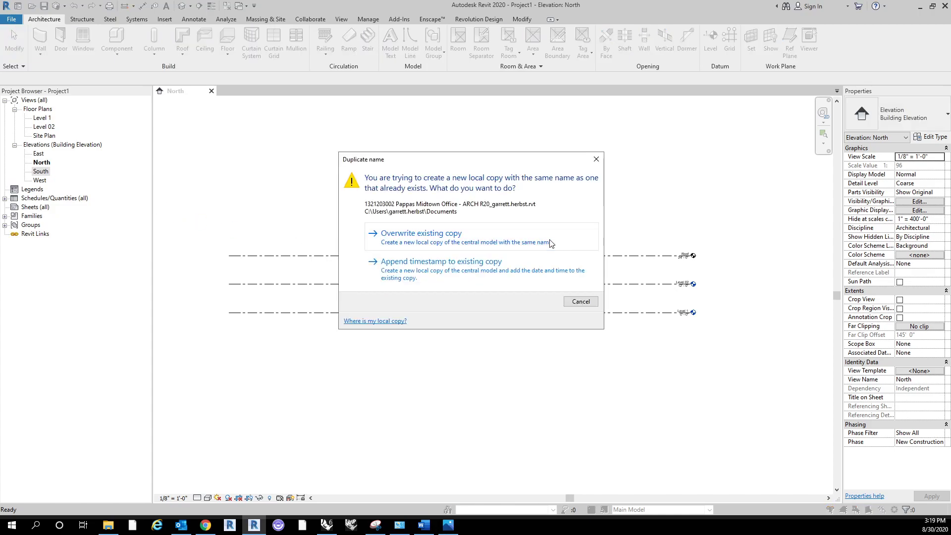
{"action": "left_click", "coordinate": [580, 302]}
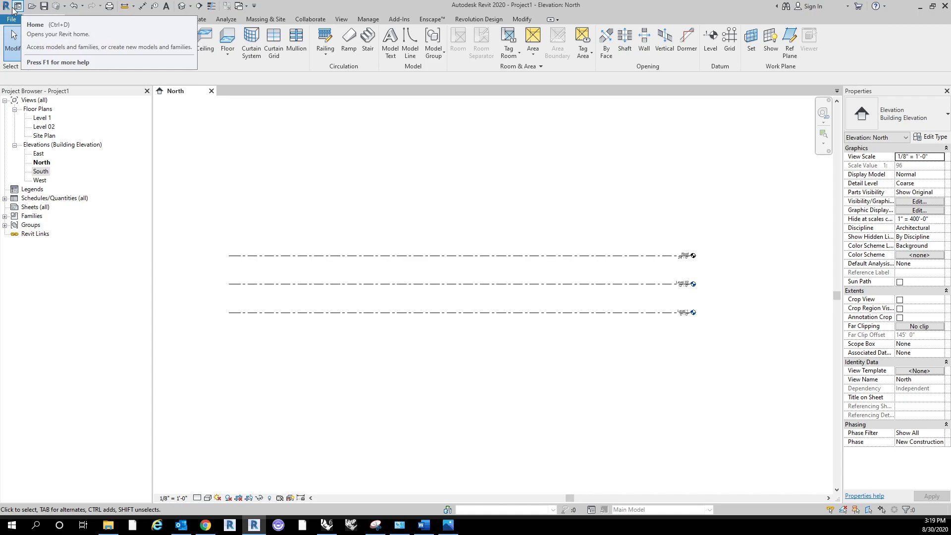
Step: Look over the recent models and families on the home page, return to the project and examine the undo history
{"action": "left_click", "coordinate": [17, 7]}
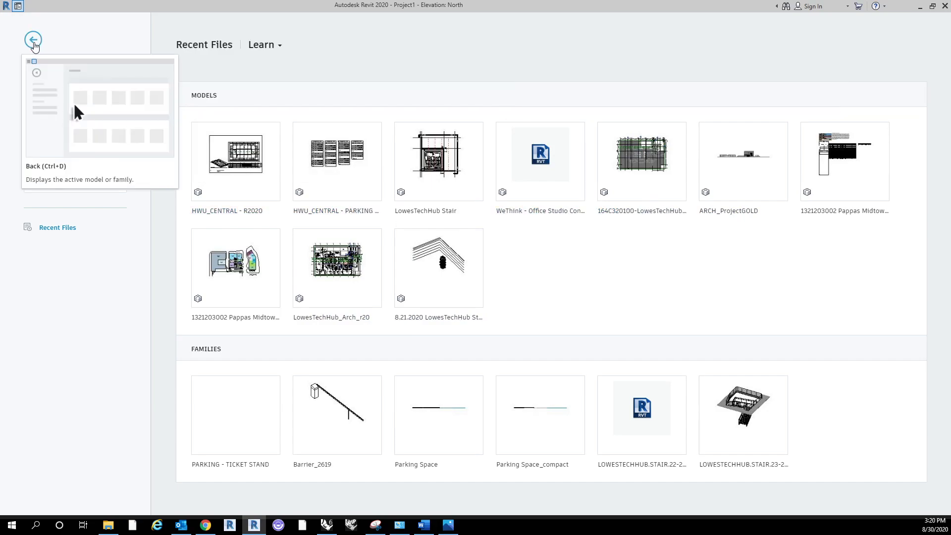
{"action": "left_click", "coordinate": [33, 41]}
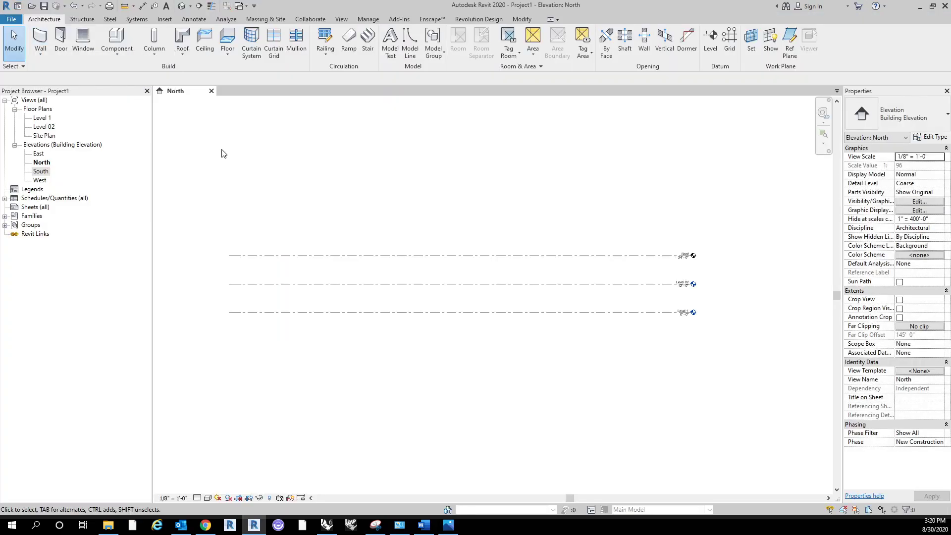
{"action": "left_click", "coordinate": [82, 6]}
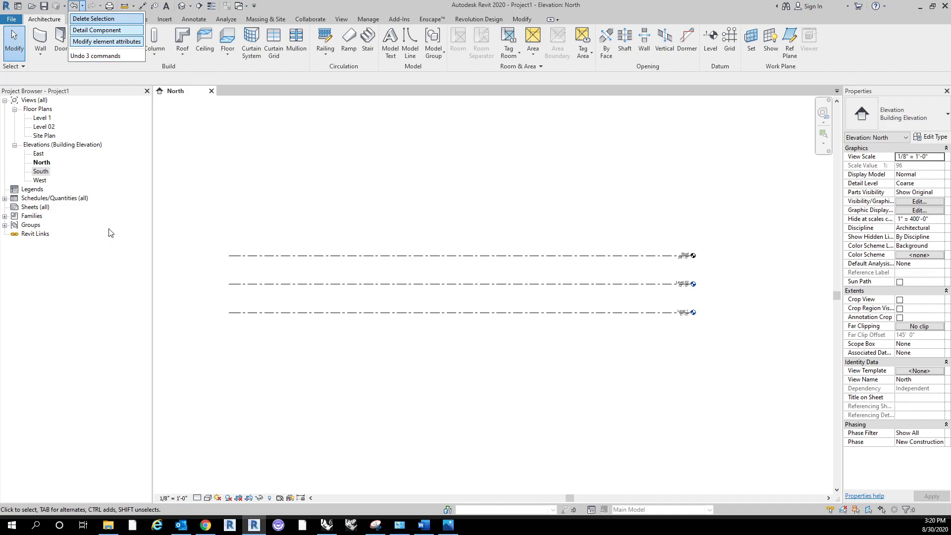
{"action": "left_click", "coordinate": [232, 188]}
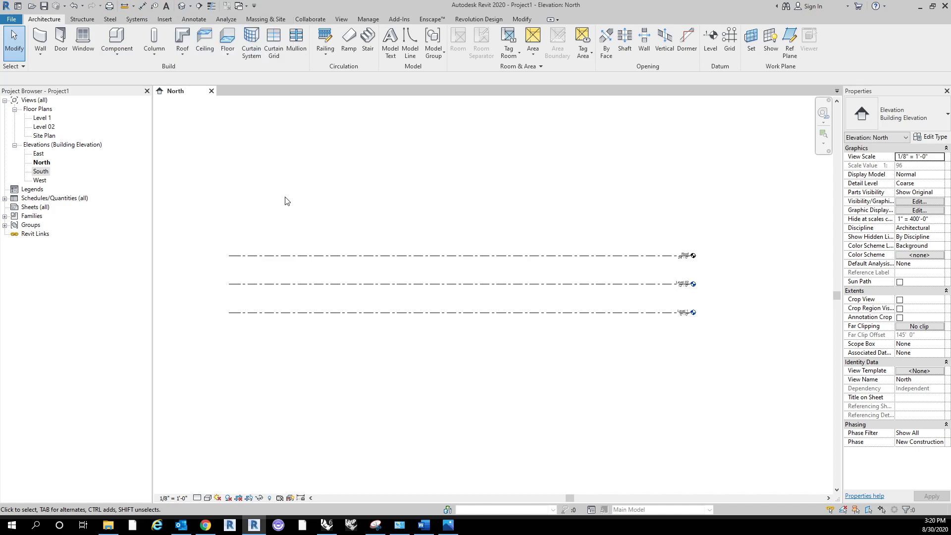
Step: Open the default 3D view and orbit and pan around the level lines
{"action": "left_click", "coordinate": [185, 8]}
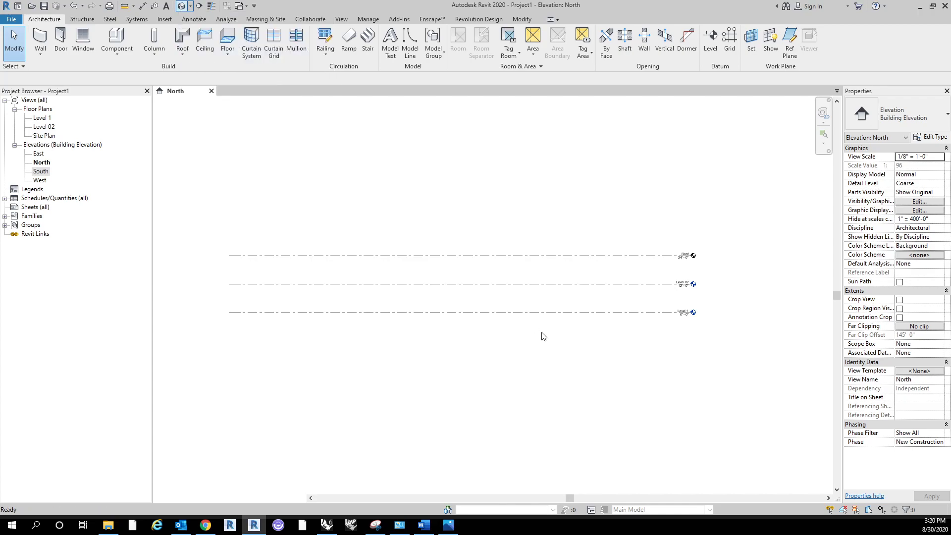
{"action": "middle_click_drag", "start_coordinate": [677, 206], "coordinate": [670, 218]}
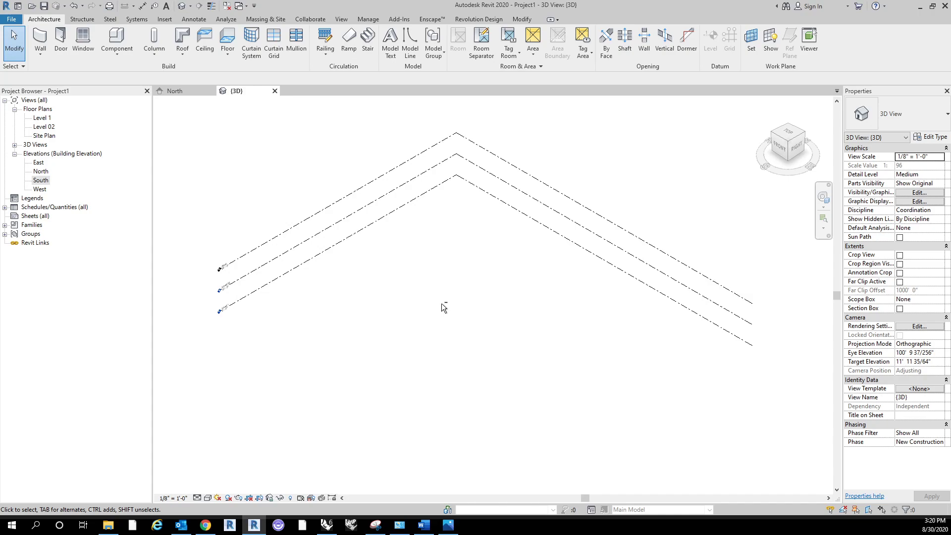
{"action": "middle_click_drag", "start_coordinate": [444, 308], "coordinate": [434, 279], "text": "shift"}
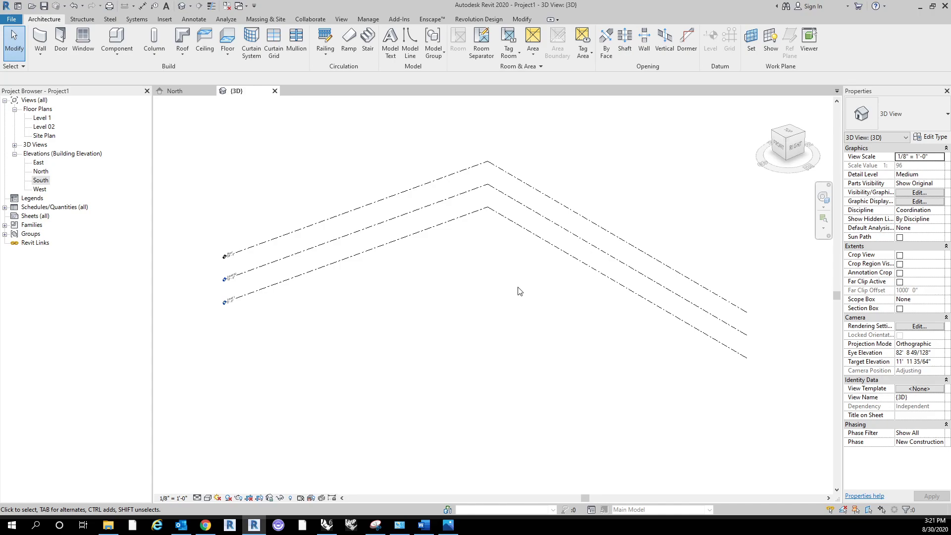
{"action": "middle_click_drag", "start_coordinate": [519, 291], "coordinate": [496, 247]}
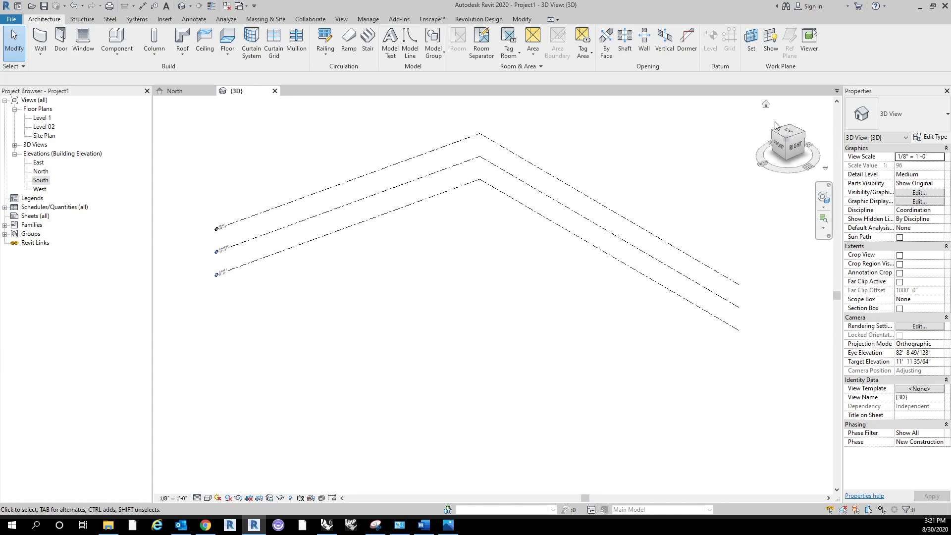
Step: Orient the 3D view to the front, top, right and top faces, then orbit the levels into an angled view from above
{"action": "left_click", "coordinate": [781, 150]}
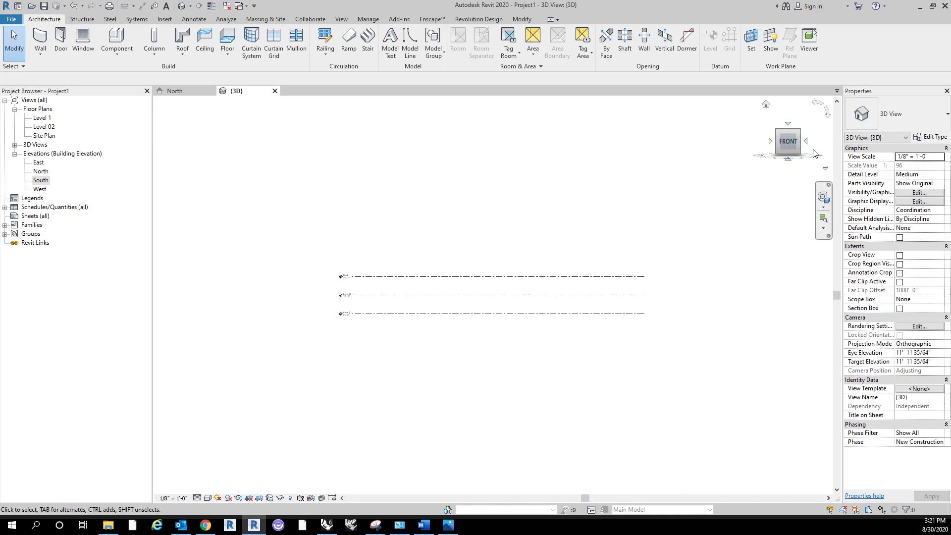
{"action": "left_click", "coordinate": [790, 123]}
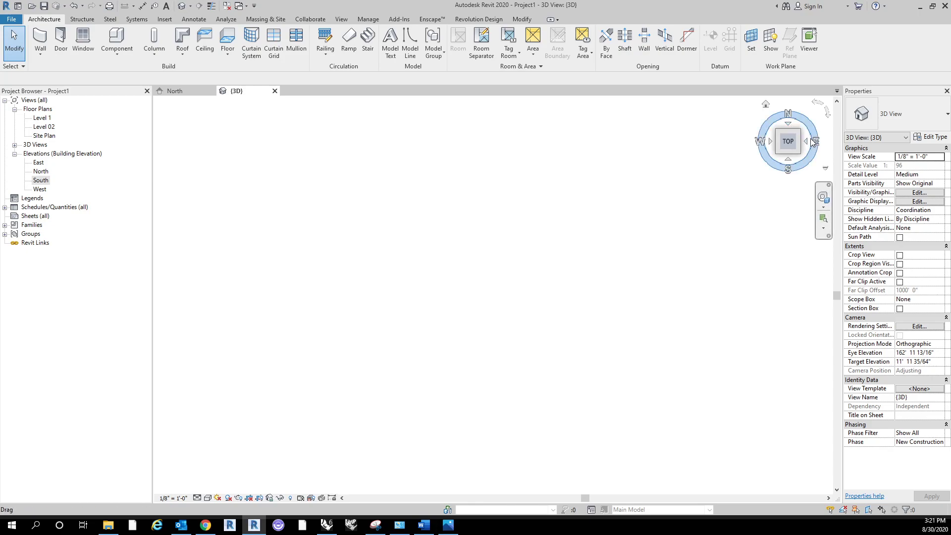
{"action": "left_click", "coordinate": [806, 142]}
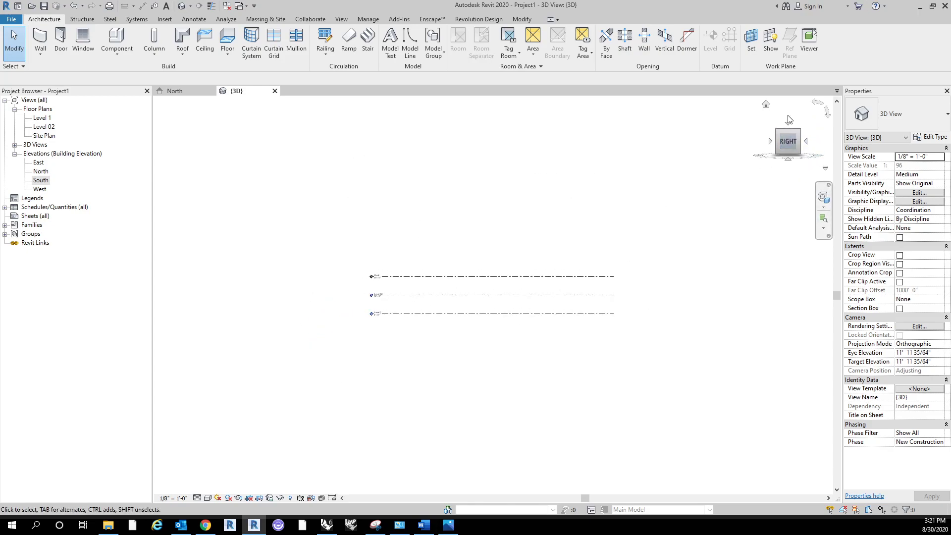
{"action": "left_click", "coordinate": [789, 122]}
{"action": "left_click", "coordinate": [818, 103]}
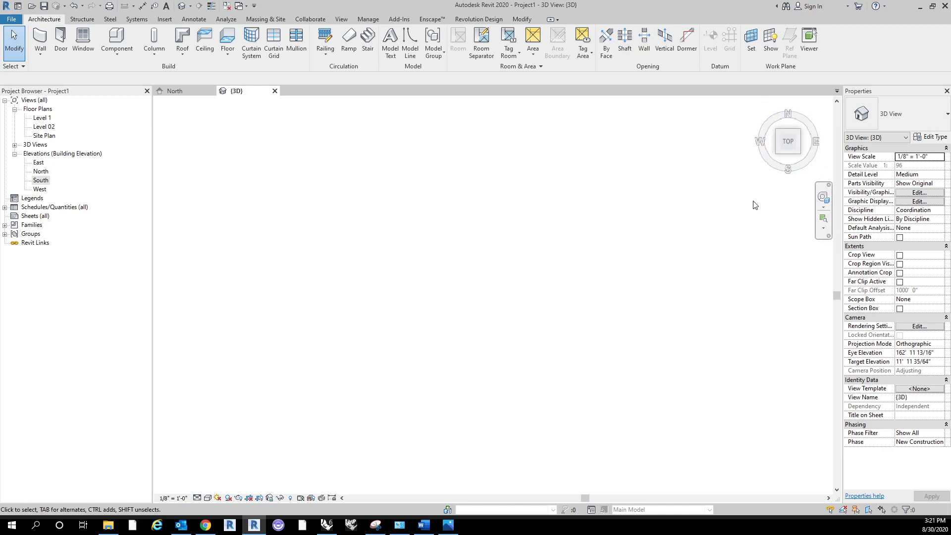
{"action": "middle_click_drag", "start_coordinate": [679, 304], "coordinate": [622, 327], "text": "shift"}
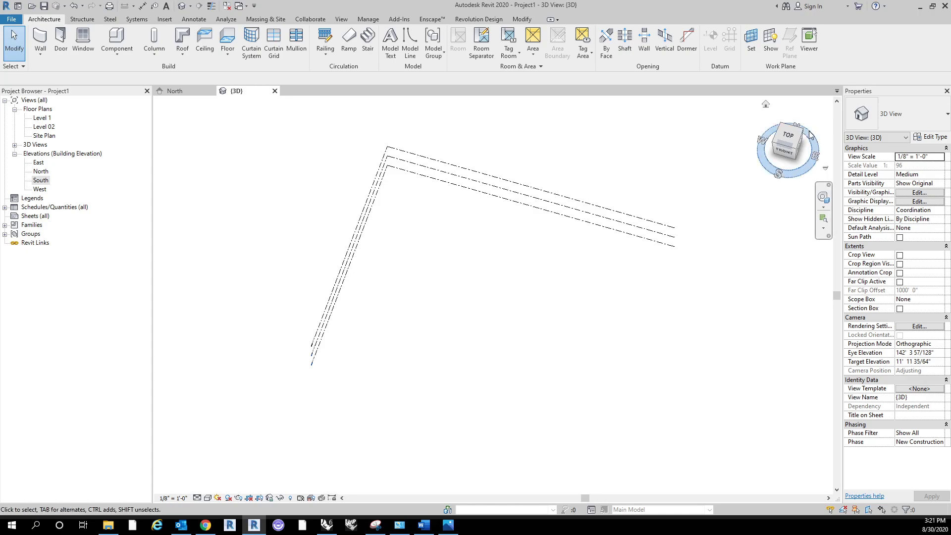
{"action": "middle_click_drag", "start_coordinate": [690, 310], "coordinate": [674, 311]}
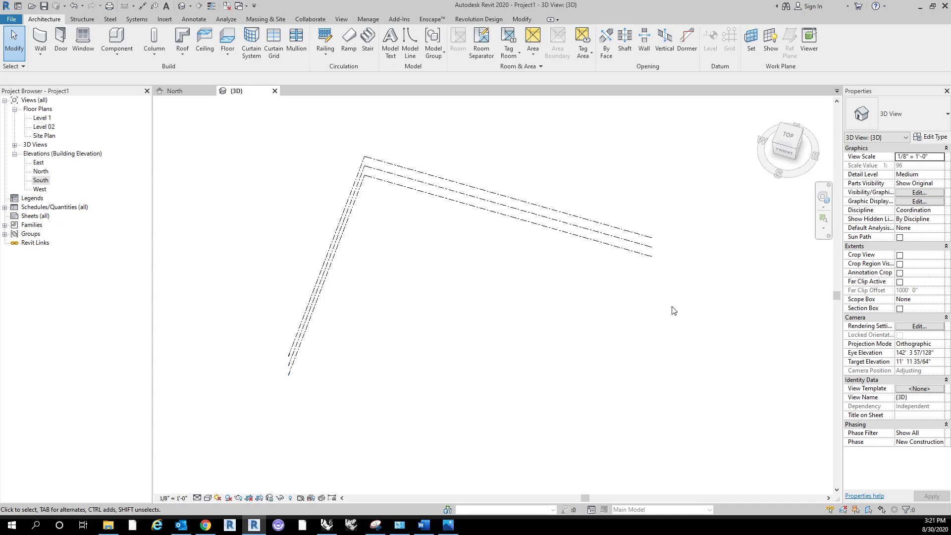